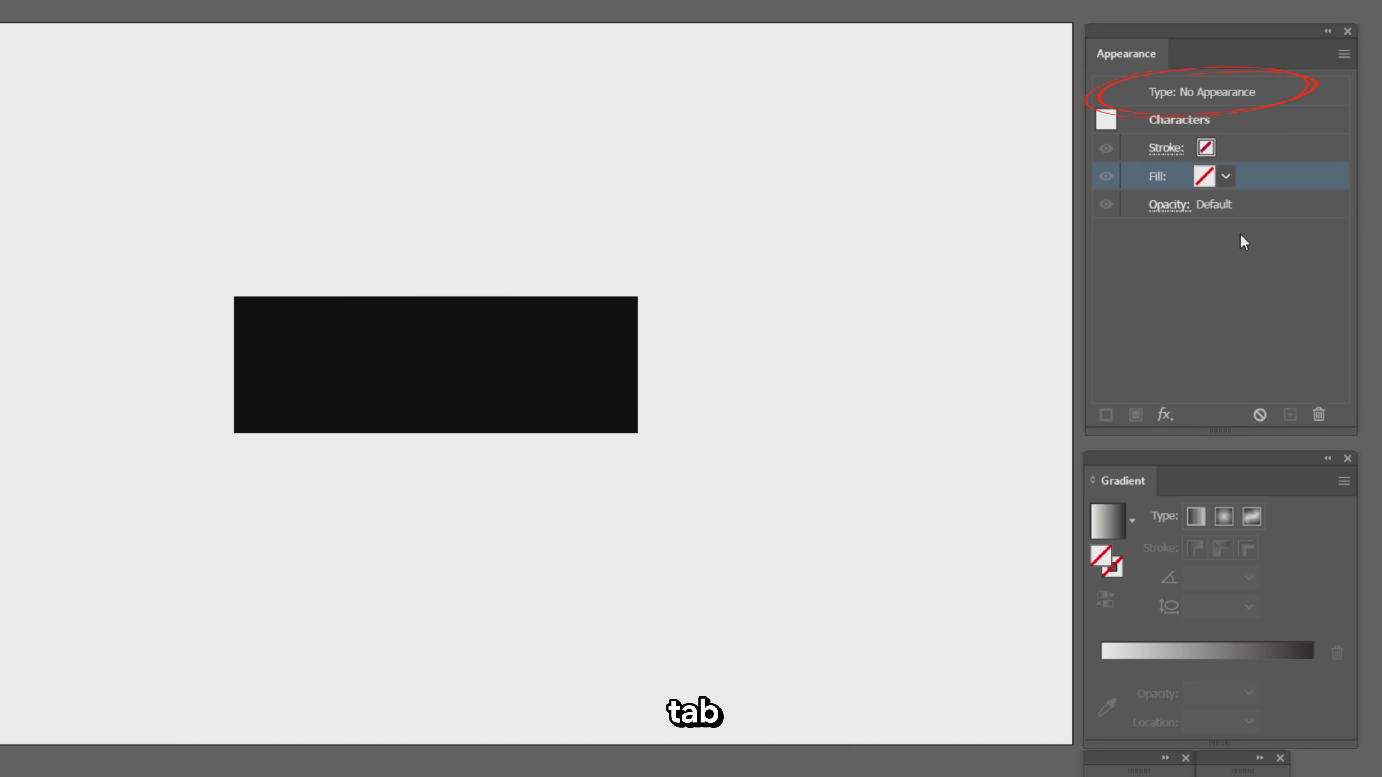
- Add a new fill to the STYLE text and apply the white-to-black linear gradient swatch to it
click(1228, 81)
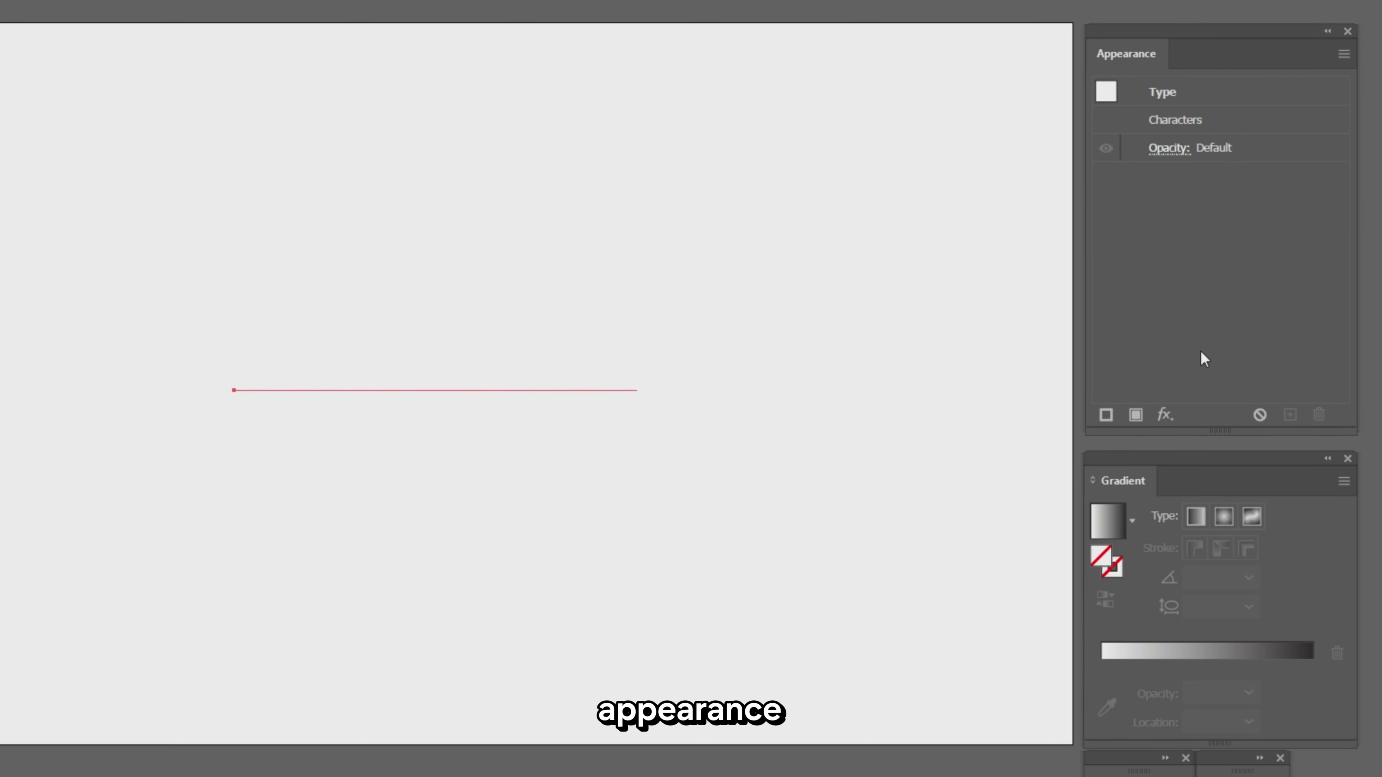
click(1136, 416)
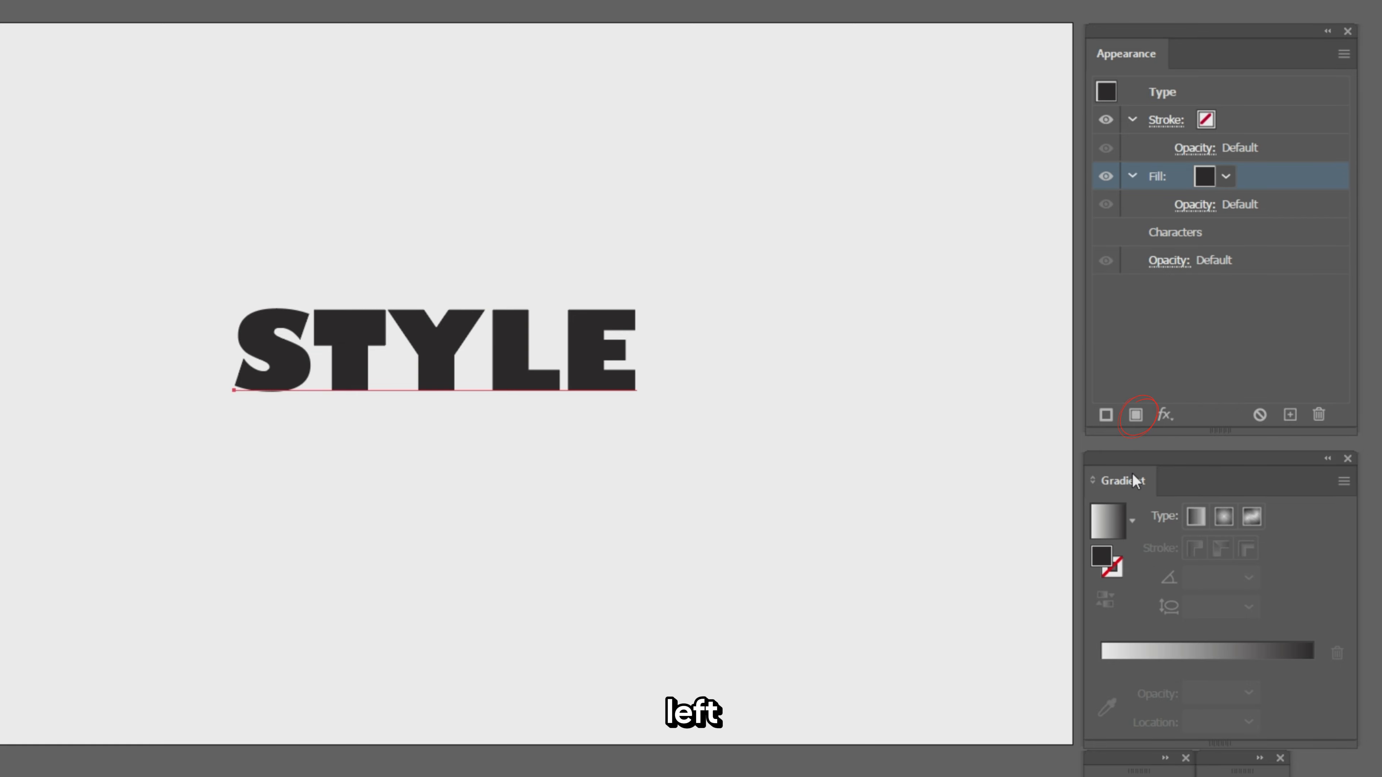
click(34, 186)
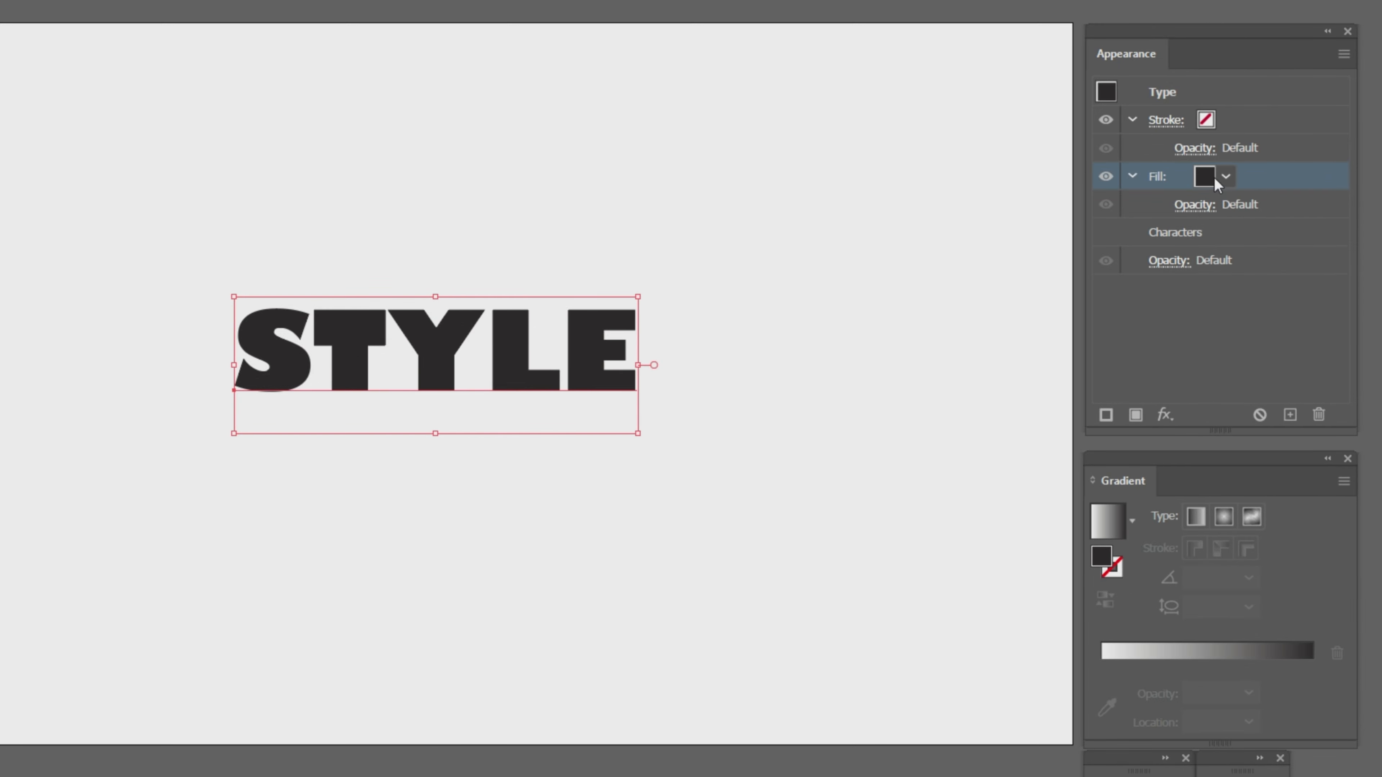
click(1226, 176)
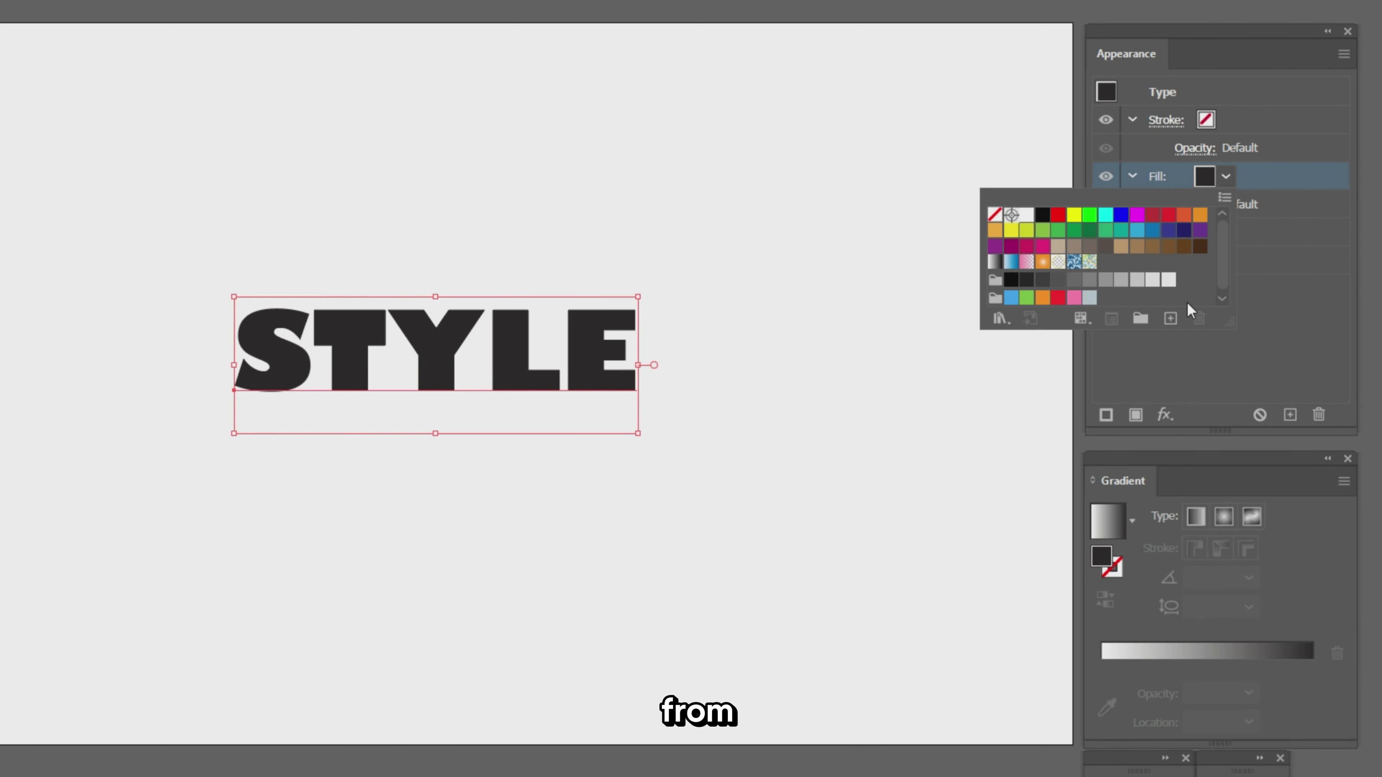
click(995, 262)
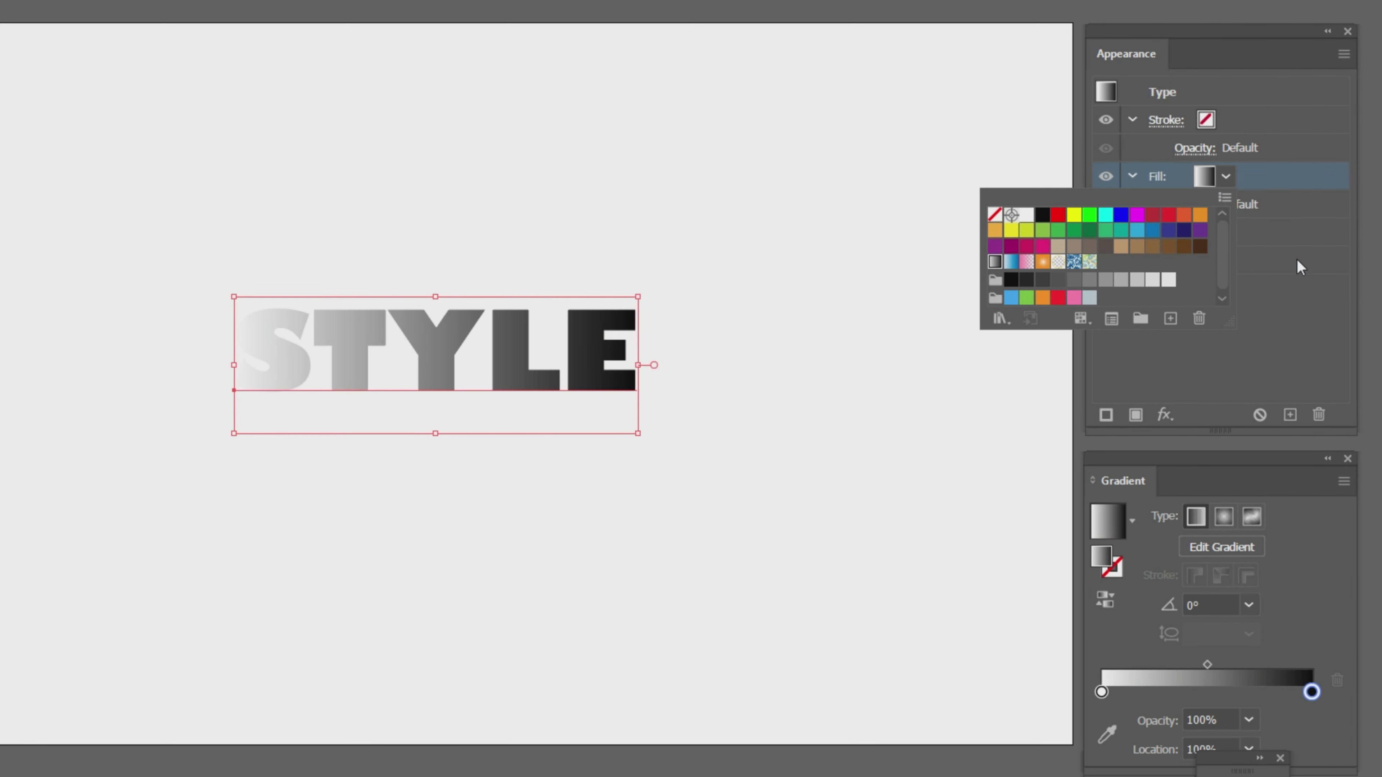
click(1280, 302)
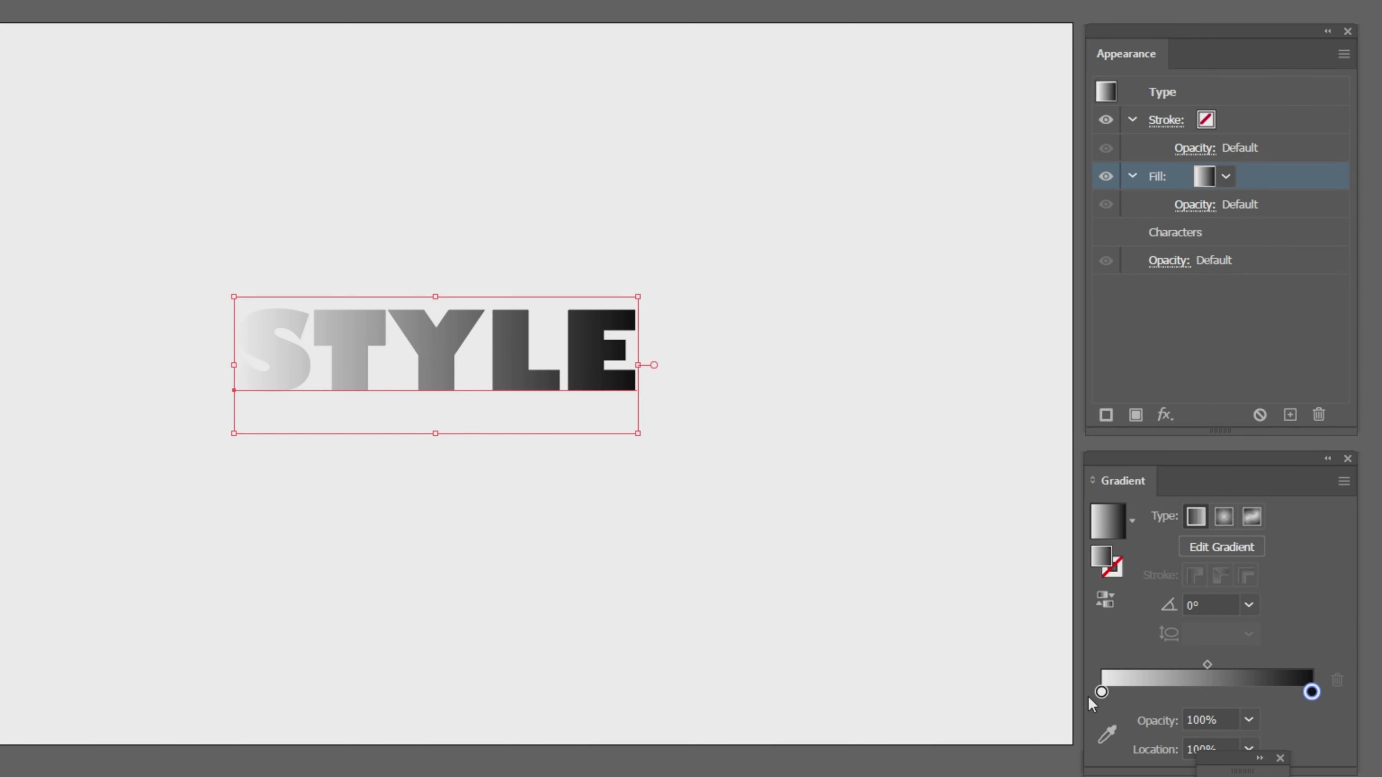
- Recolour the gradient's white stop with the magenta sample square and its black stop with the blue sample square
click(1101, 692)
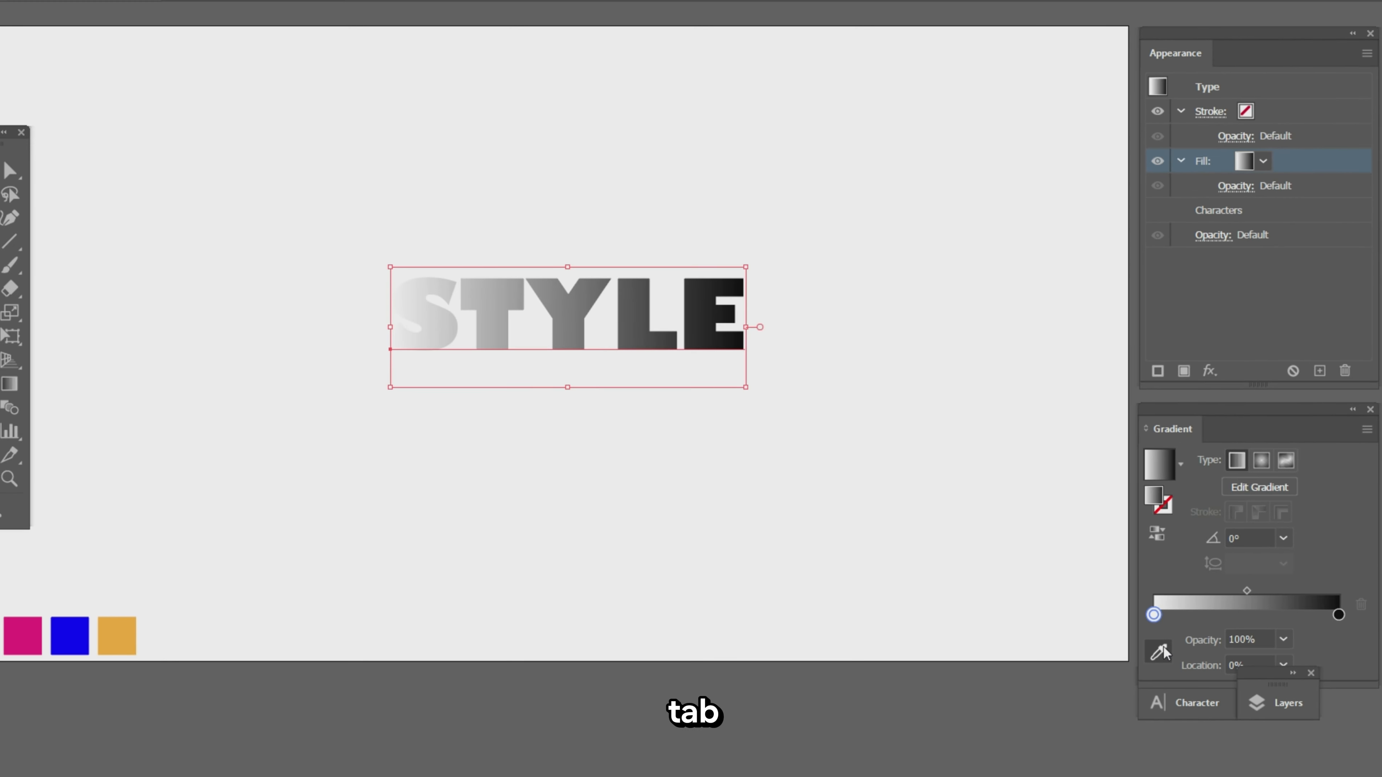
click(1108, 728)
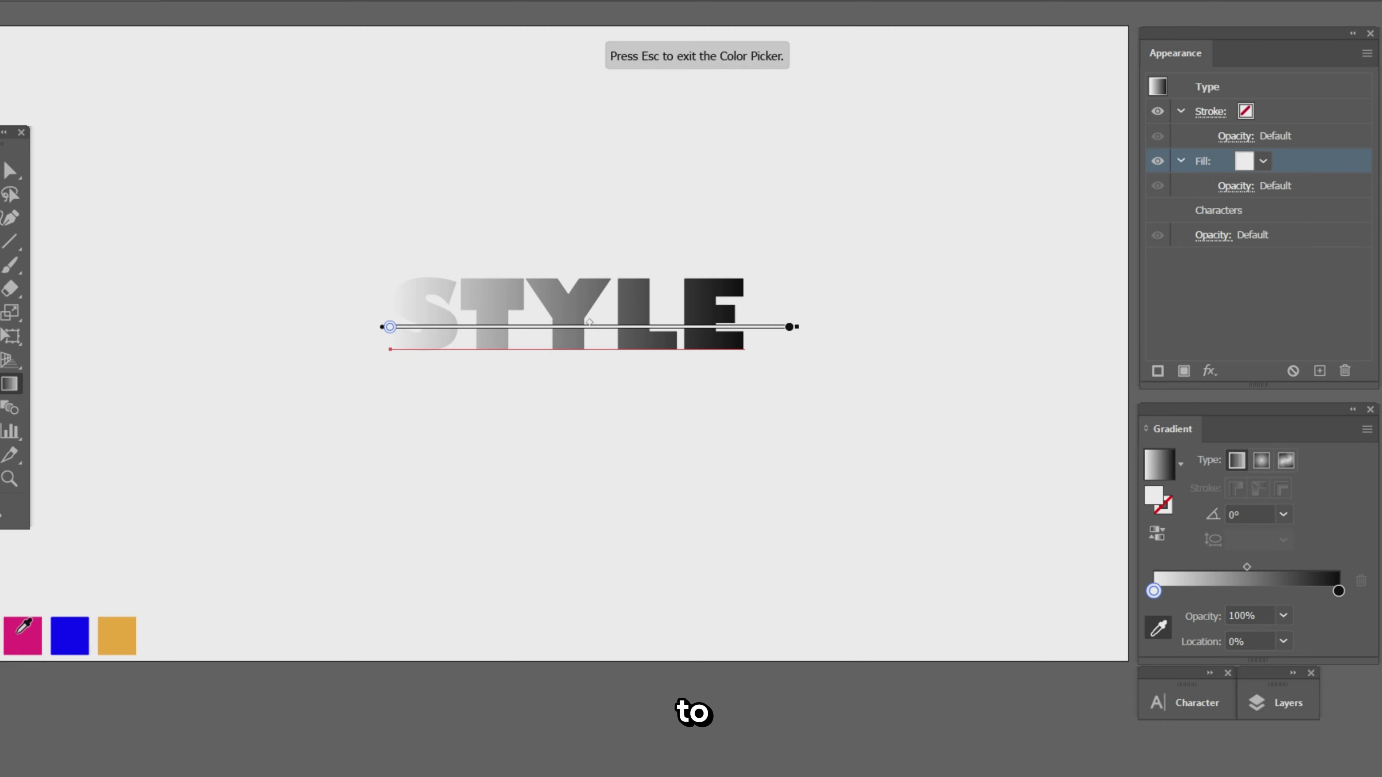
click(34, 625)
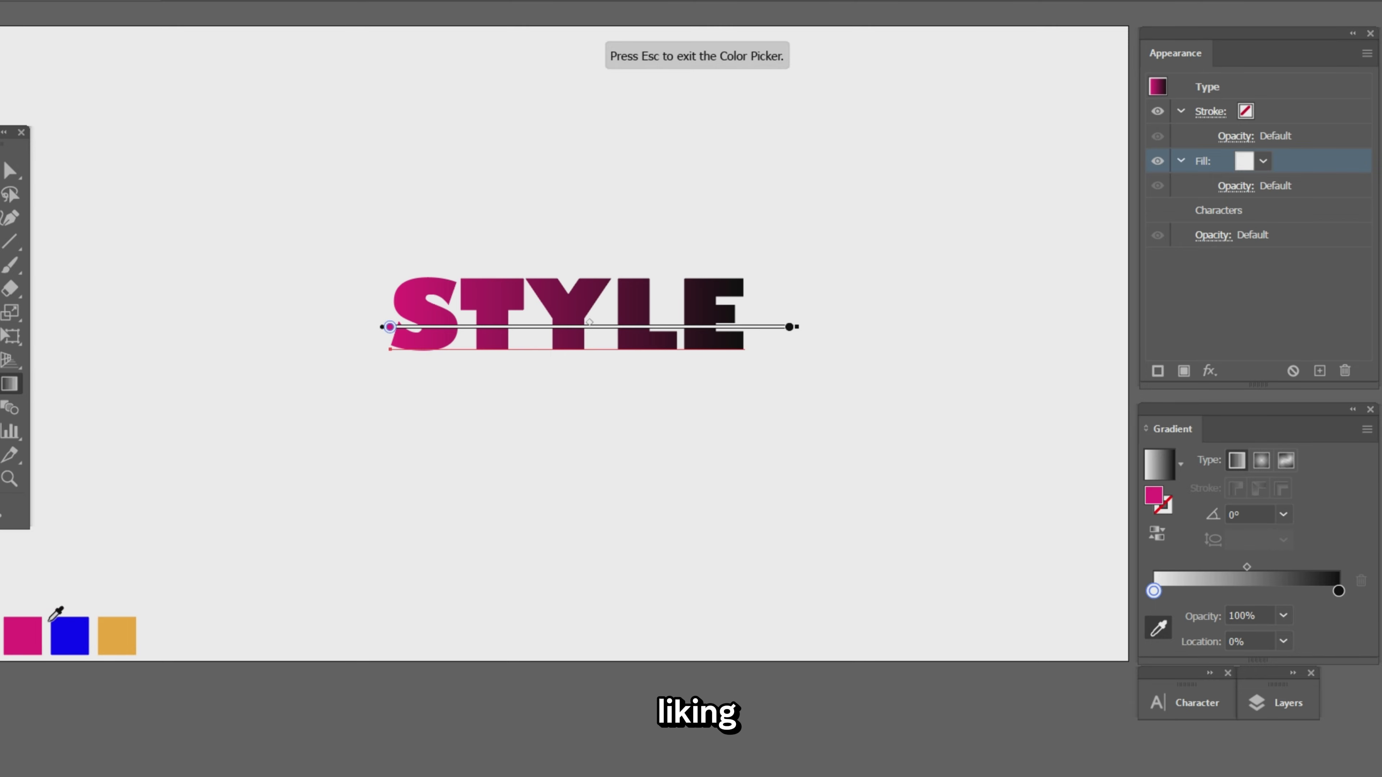
click(1339, 591)
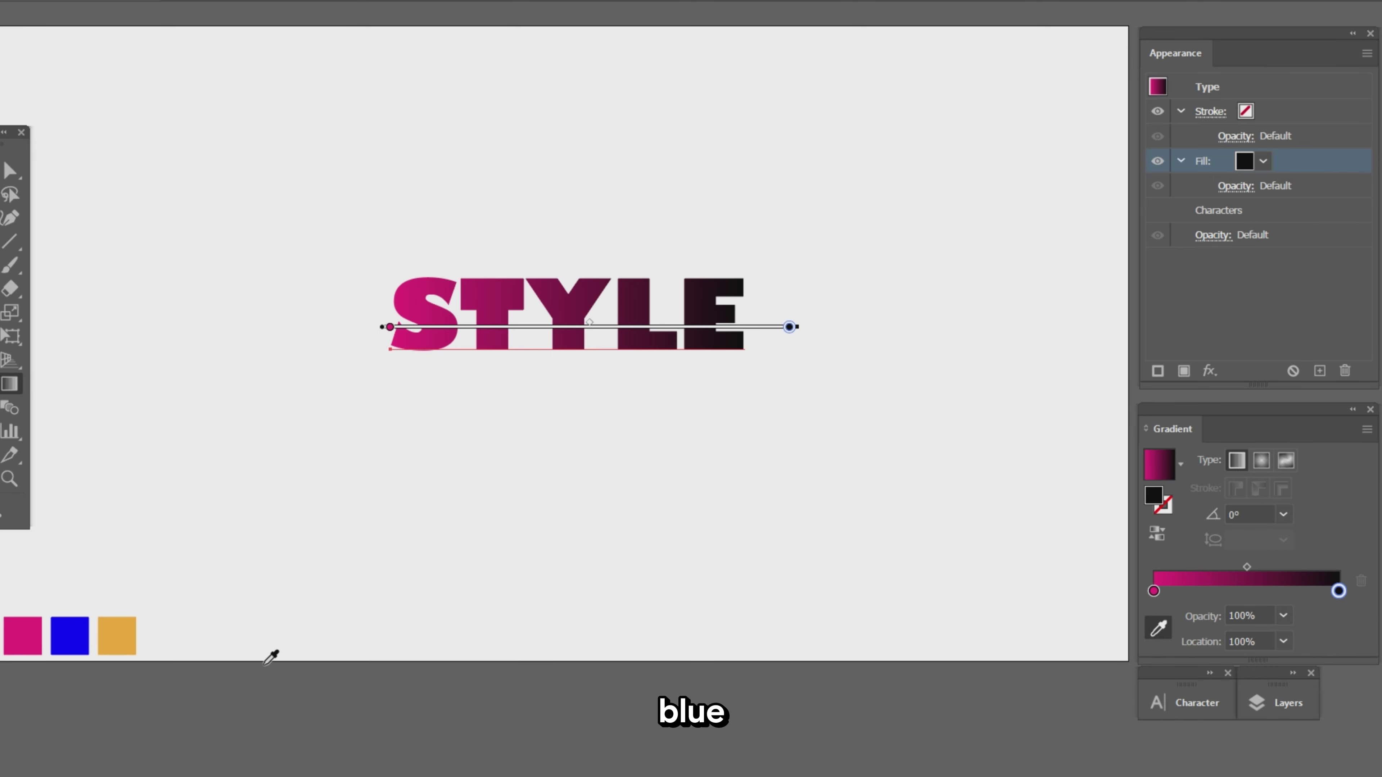
click(71, 627)
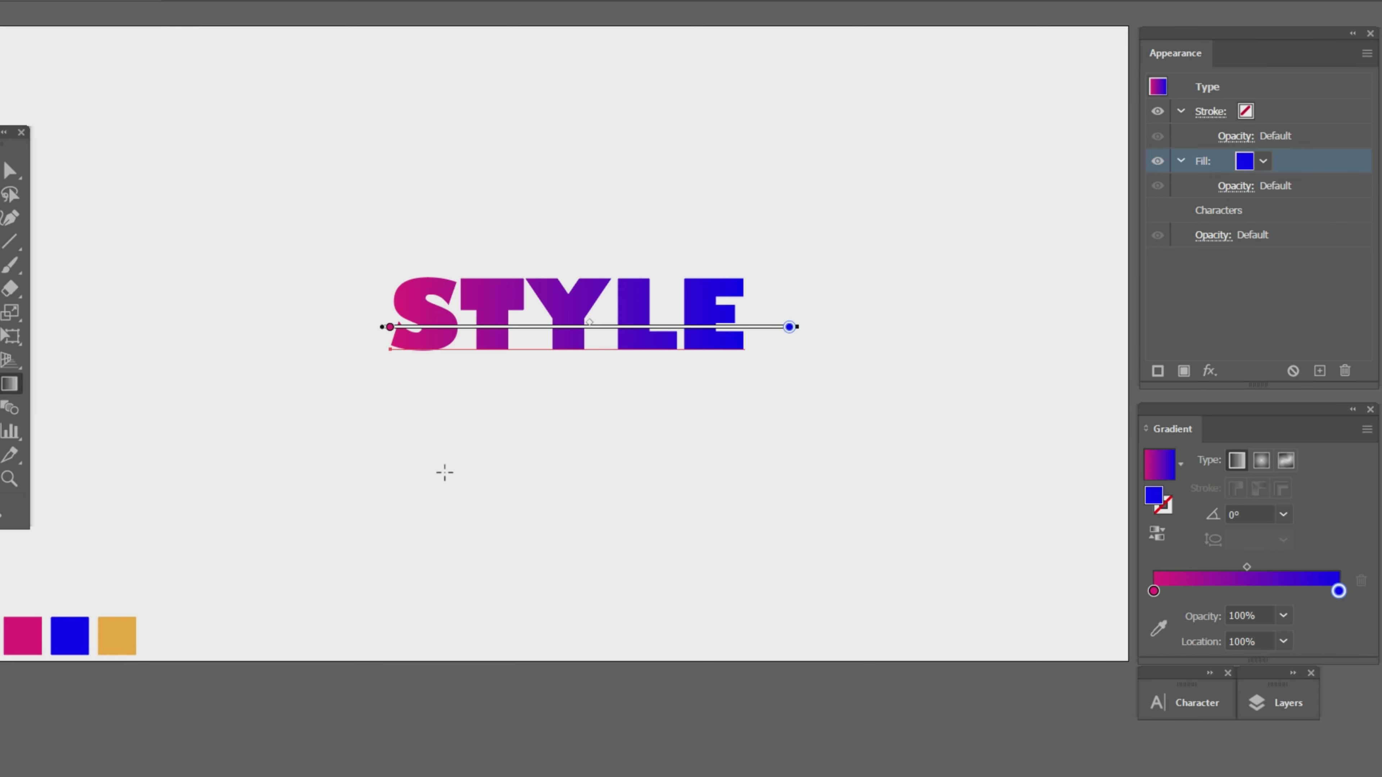
click(18, 173)
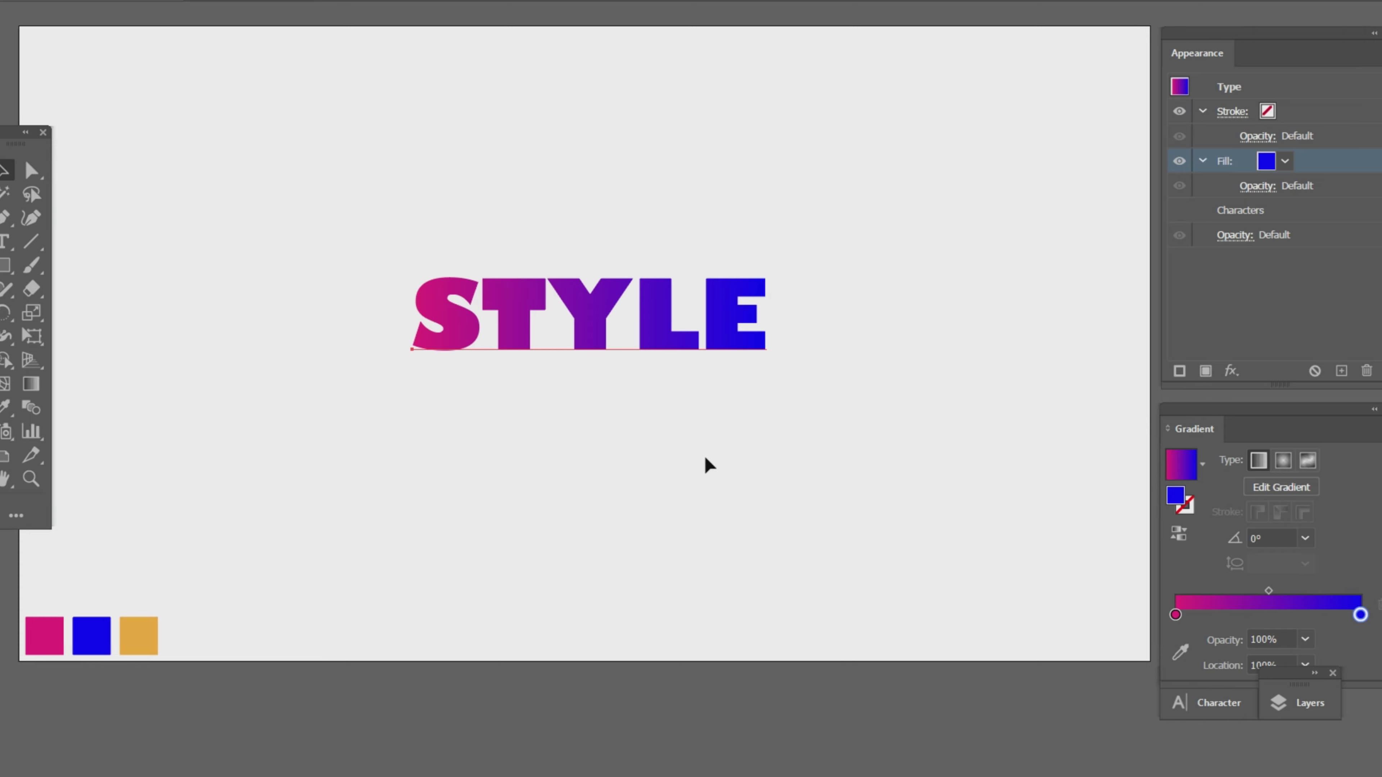
- Set the location of both the magenta and the blue gradient stops to 50%
click(1154, 616)
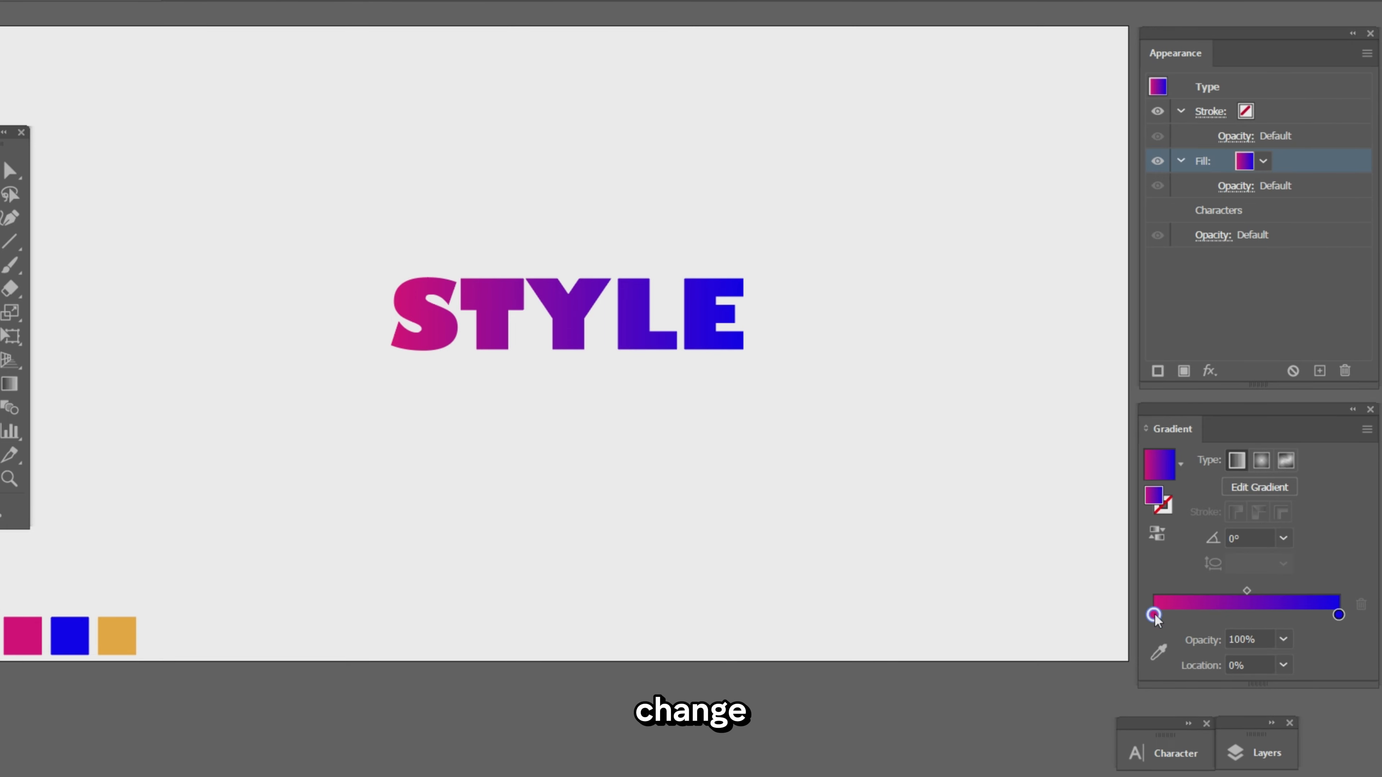
drag(1154, 617, 1224, 629)
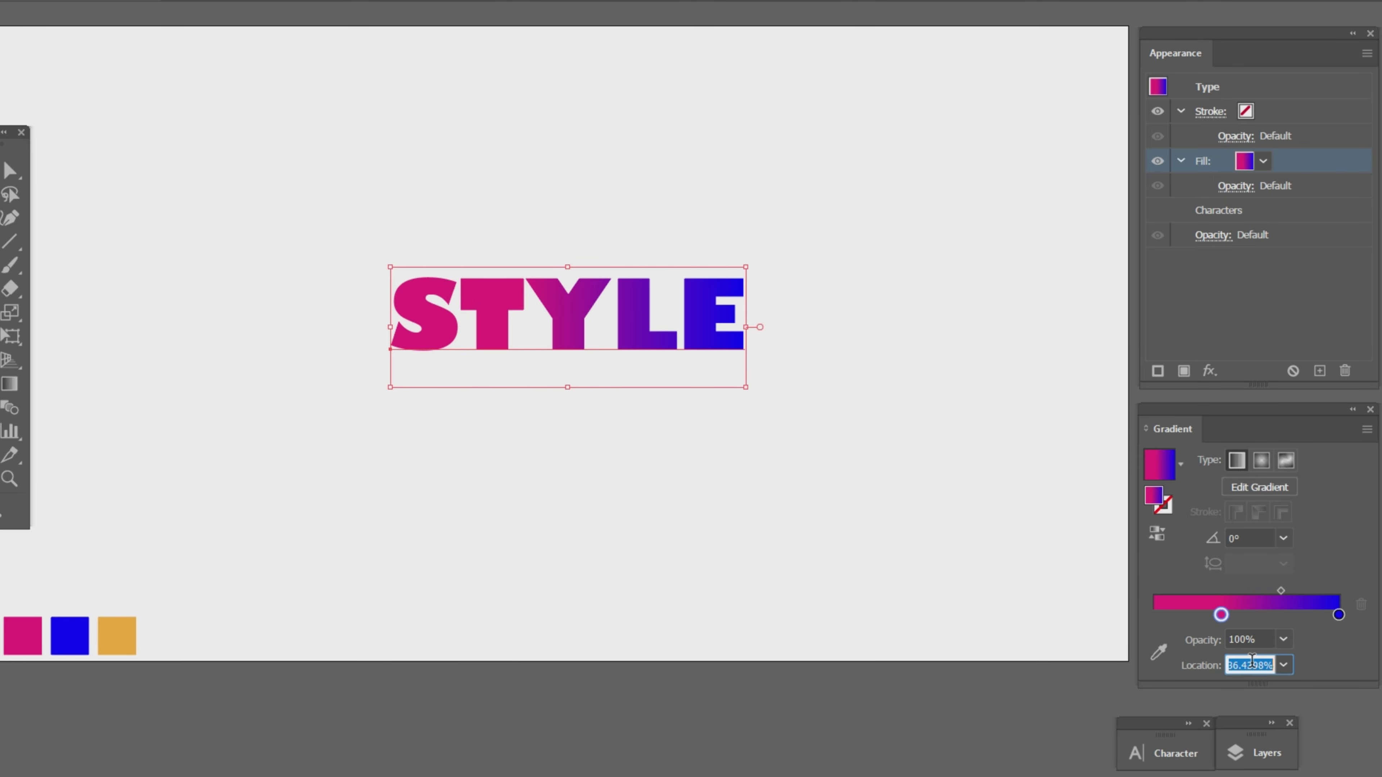
key(Return)
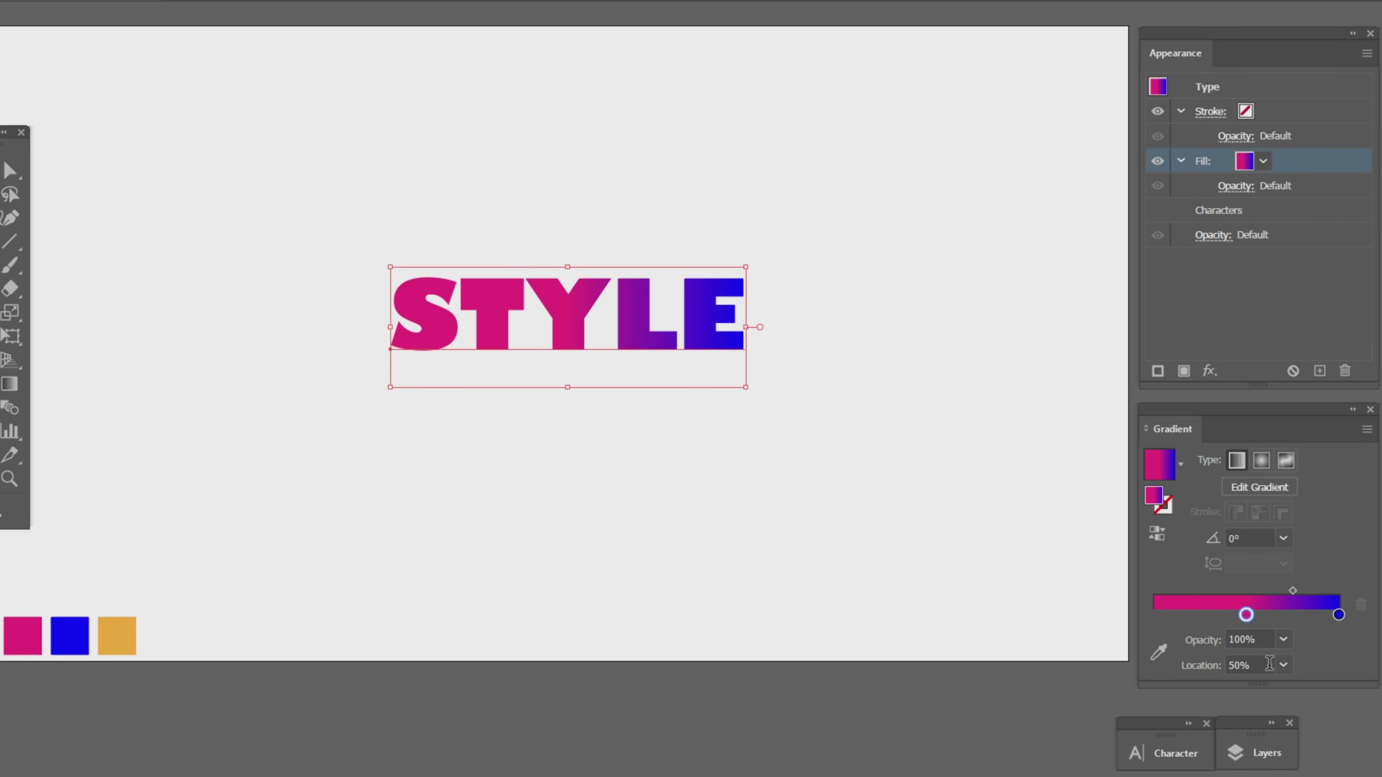
click(1338, 618)
key(ctrl+a)
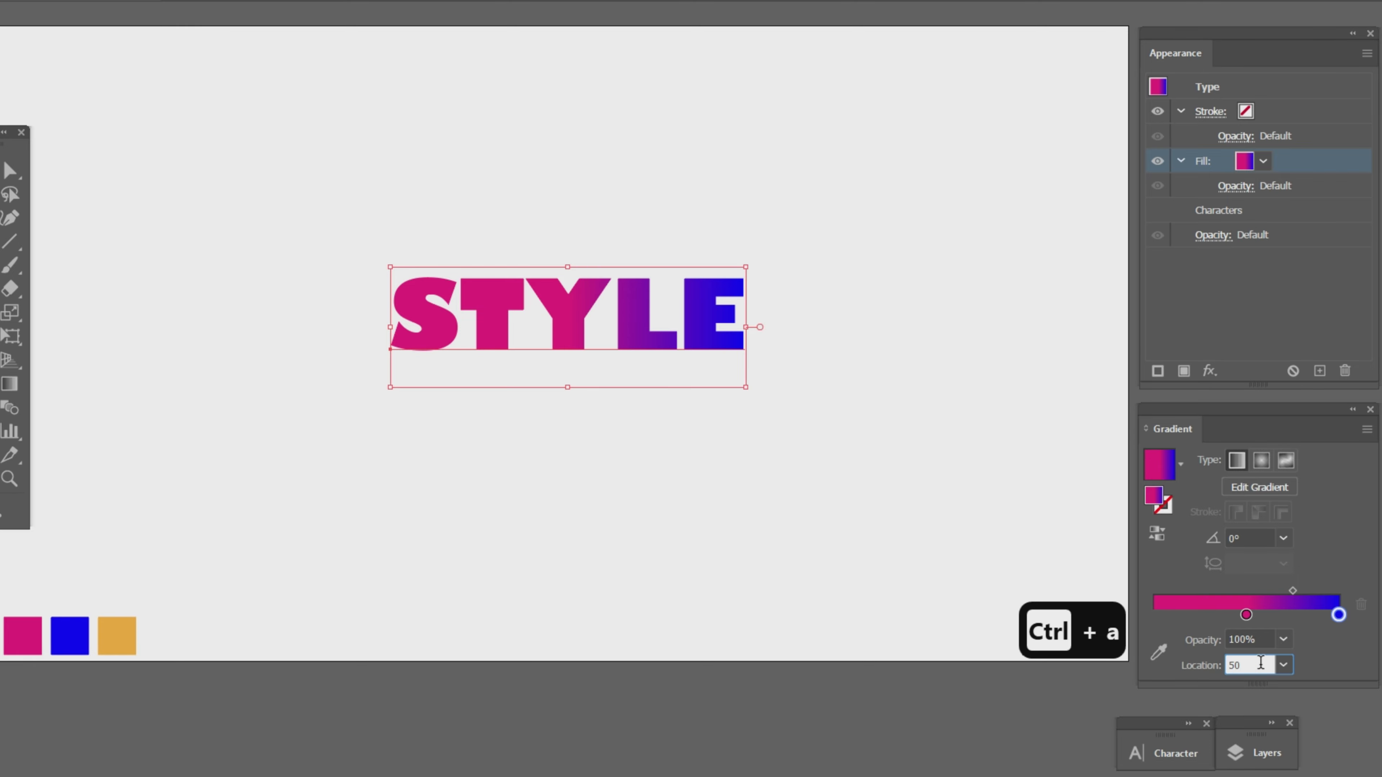
key(Return)
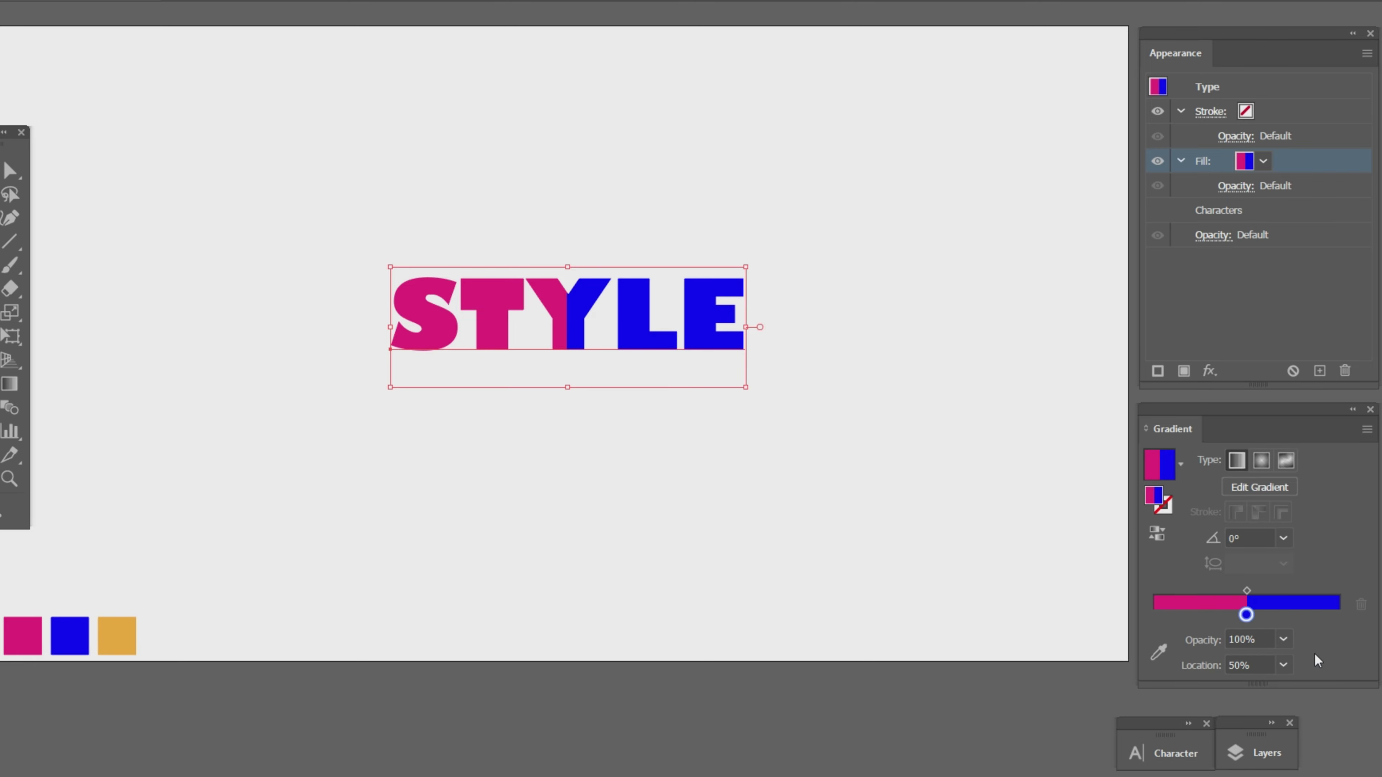
- Set the gradient angle to -90° and spread the stops, blue to about 79% and magenta to about 31%
click(1284, 539)
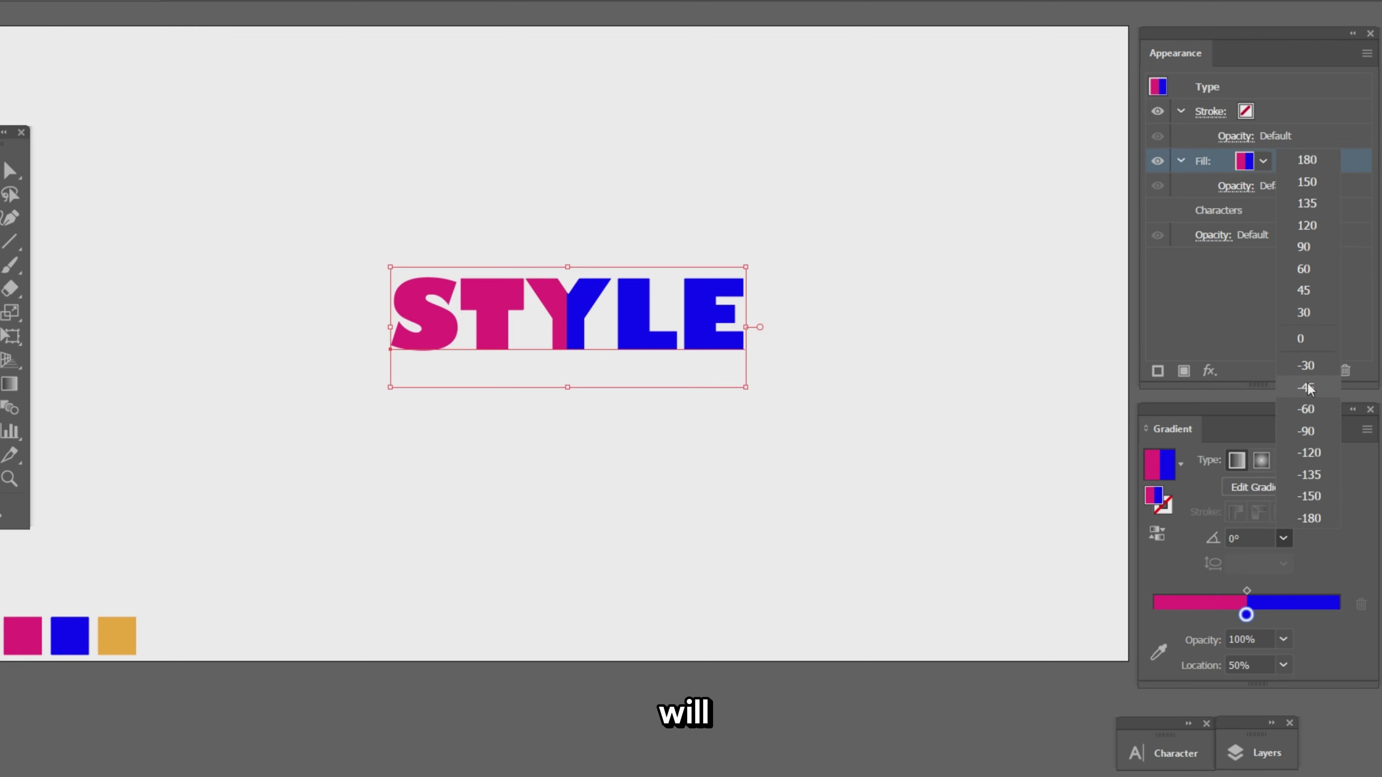
click(1312, 431)
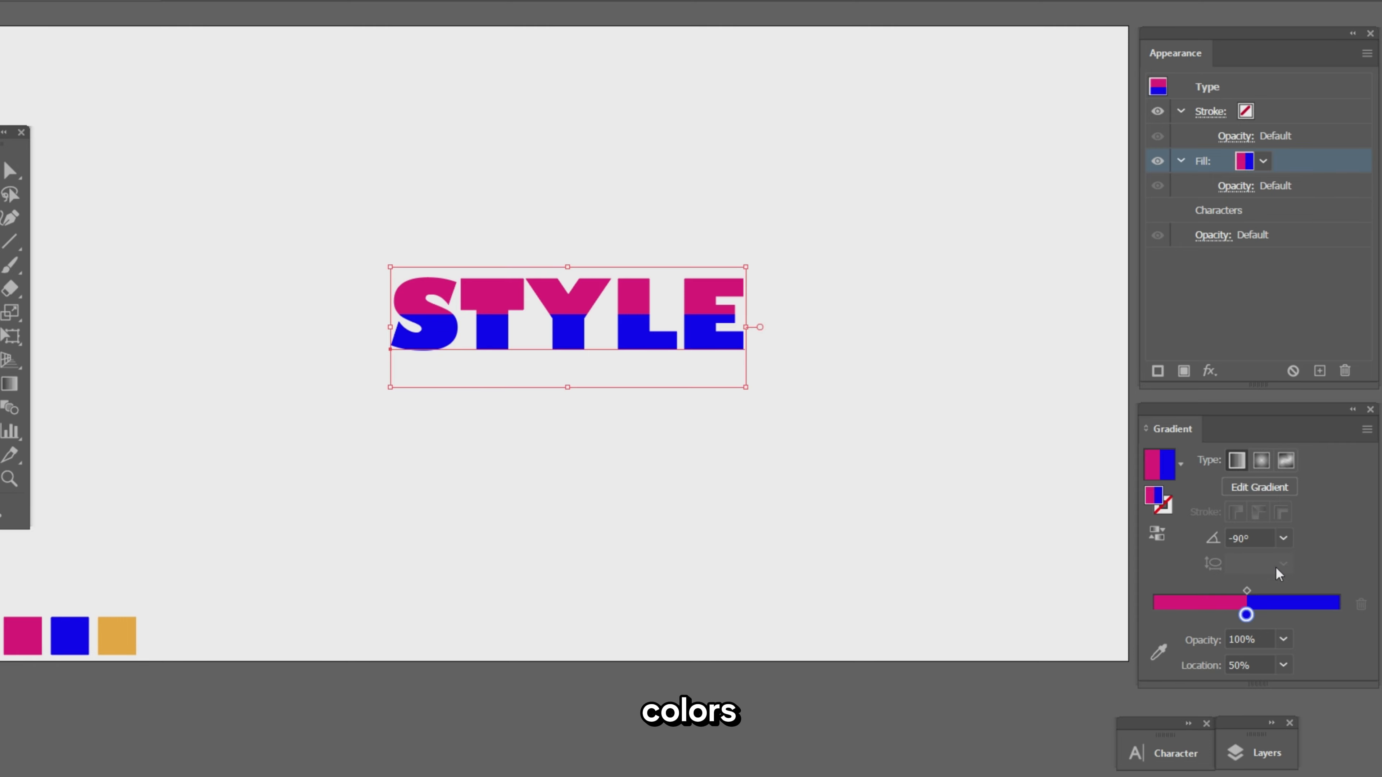
drag(1245, 615, 1304, 619)
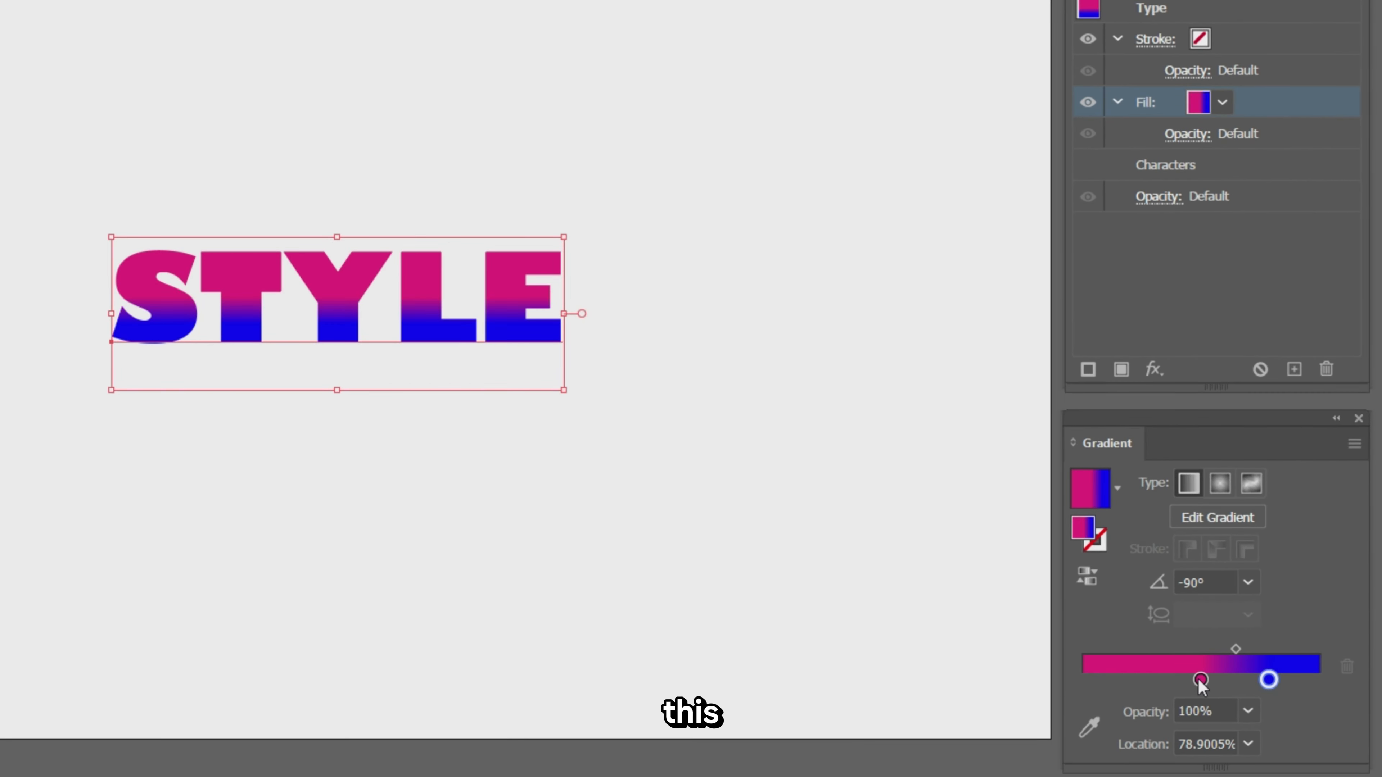
drag(1200, 680, 1165, 679)
- Add a gradient stop at about 55%, colour it from the yellow sample square, and duplicate it to about 66%
click(1211, 681)
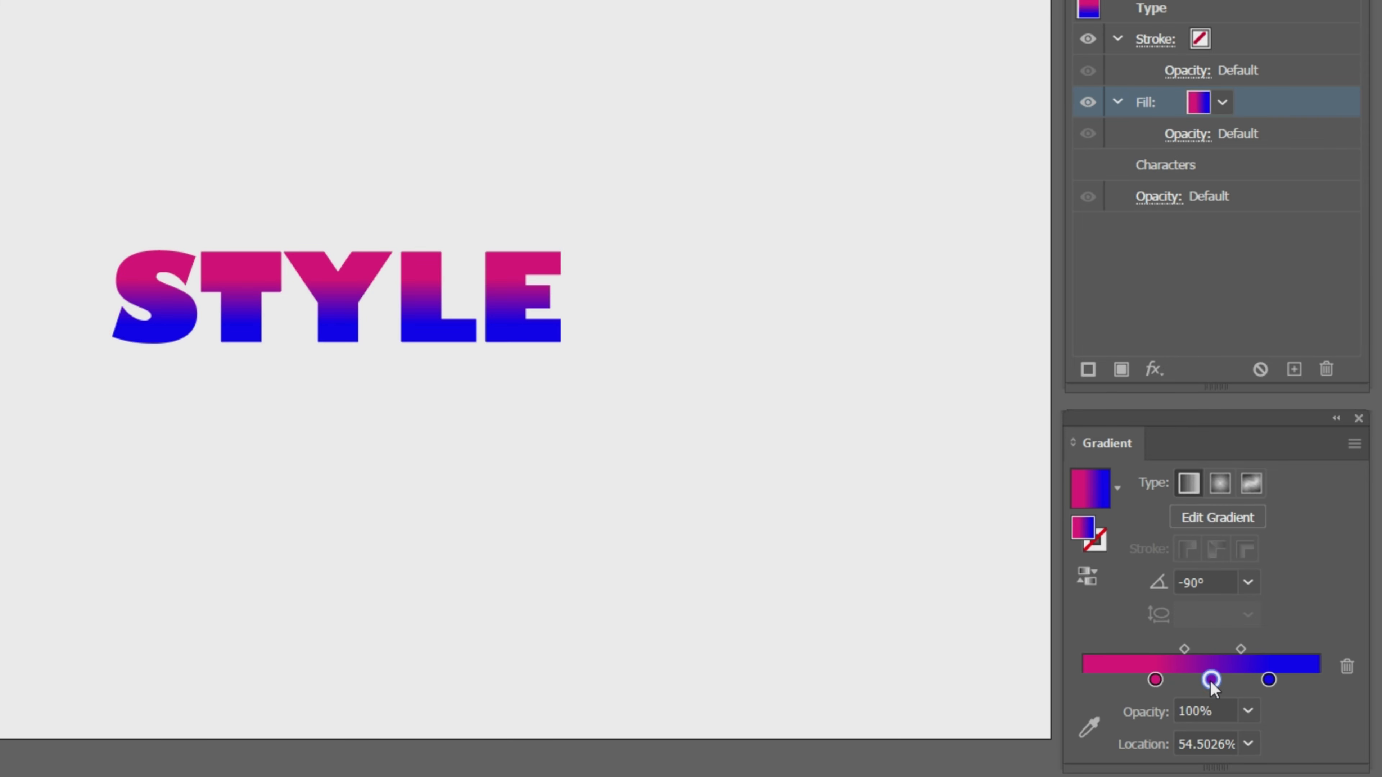
click(1085, 729)
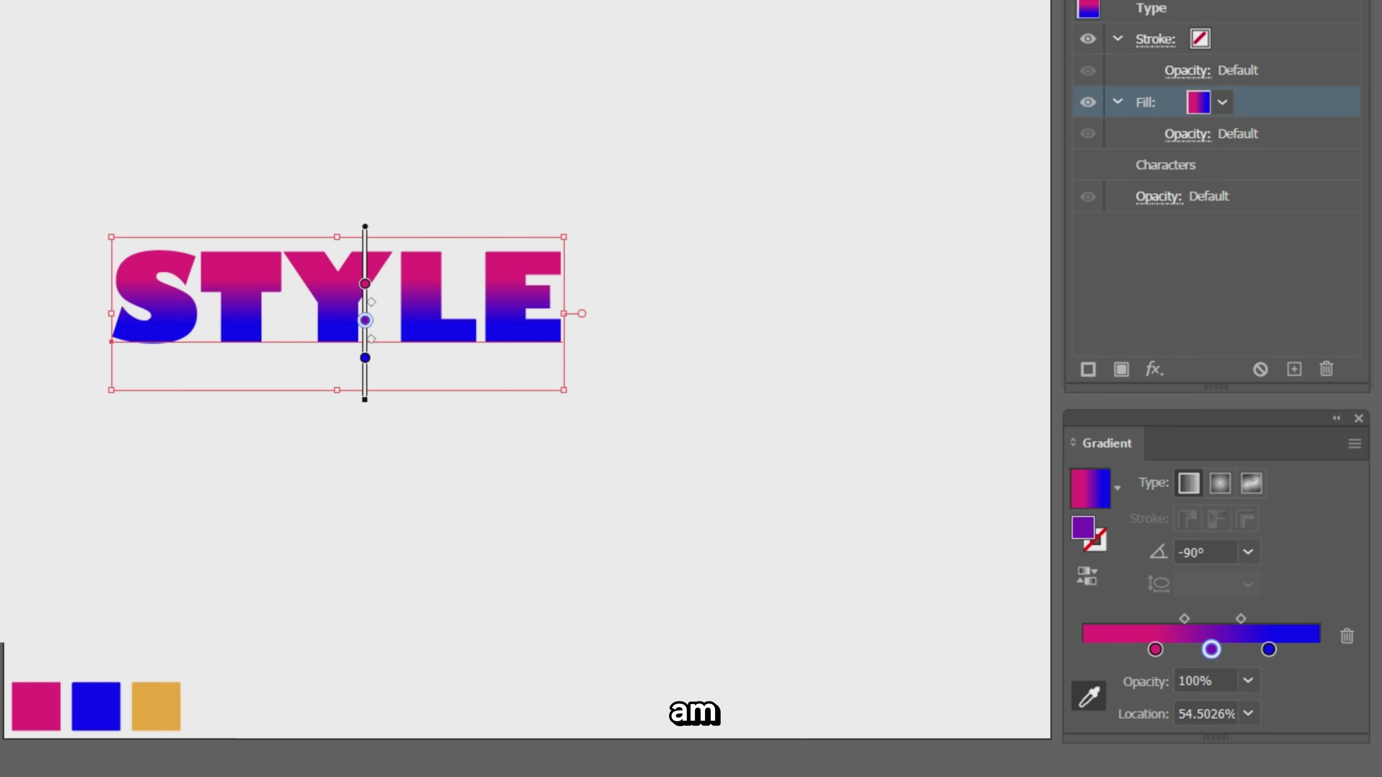
click(161, 696)
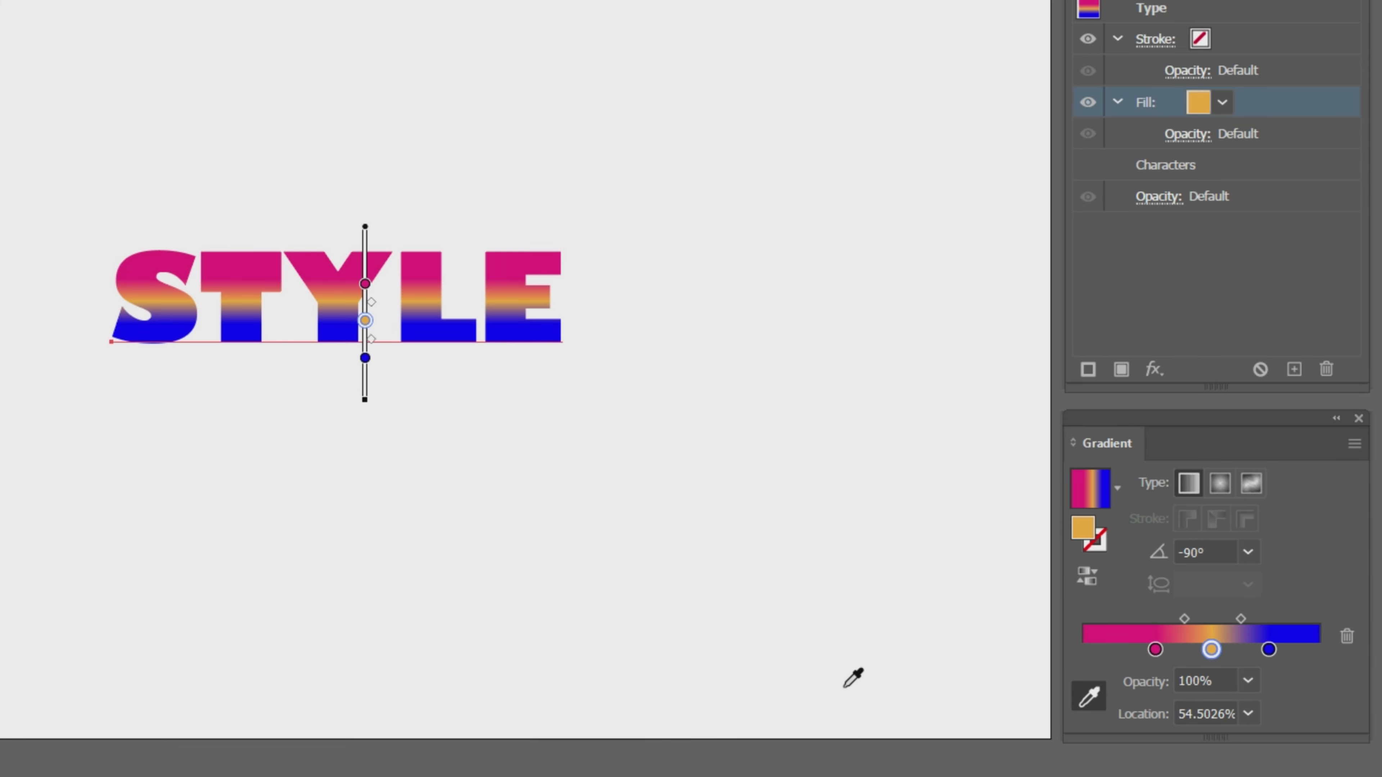
click(1087, 698)
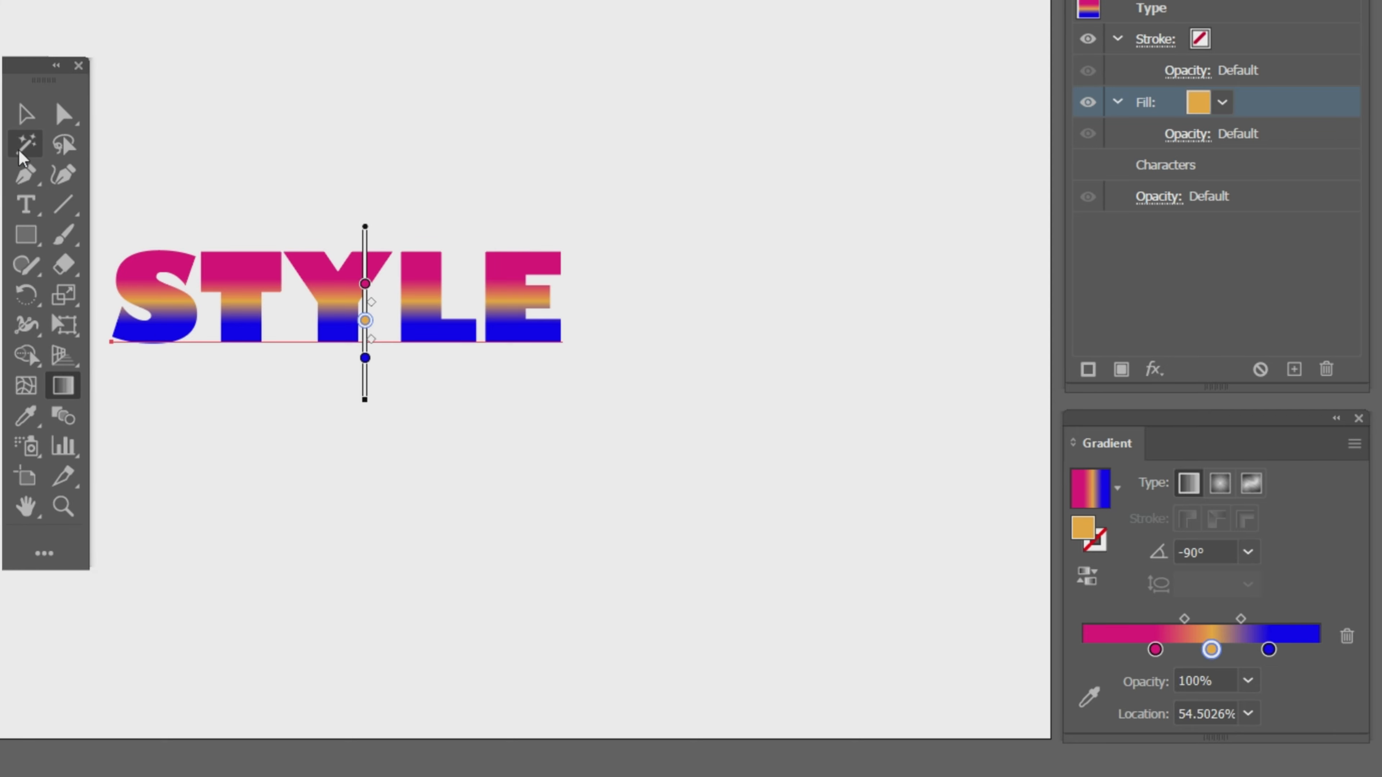
click(24, 115)
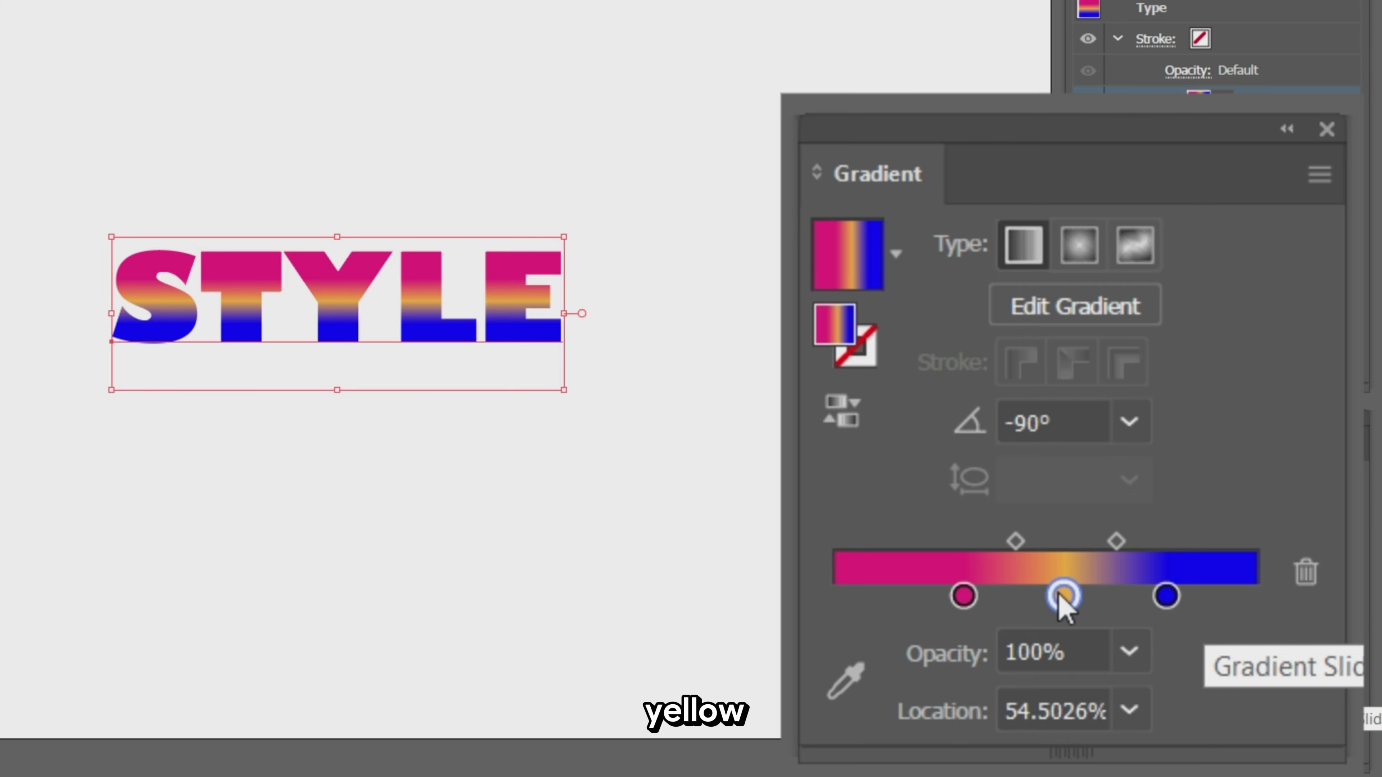
drag(1064, 599, 1115, 599)
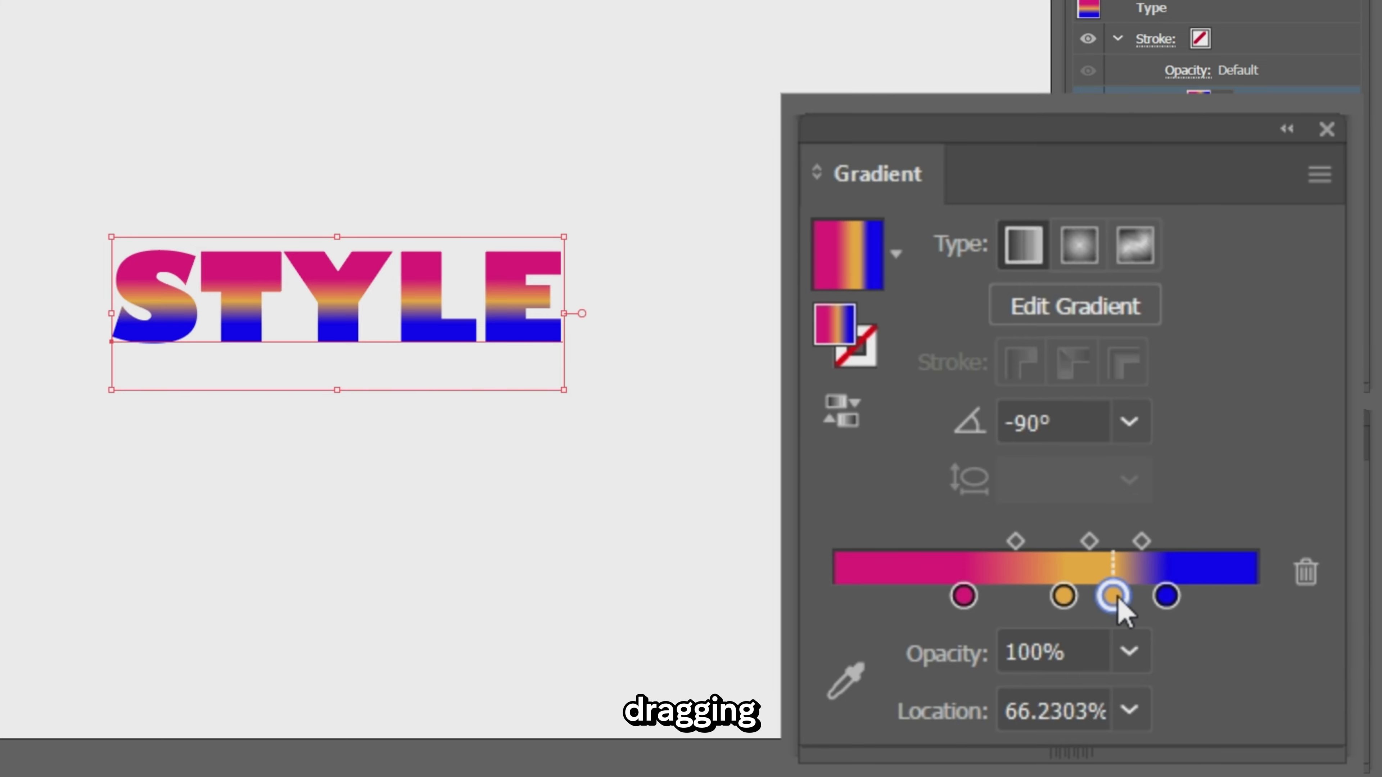
- Set the location of the magenta stop and the first yellow stop to 33%
click(965, 597)
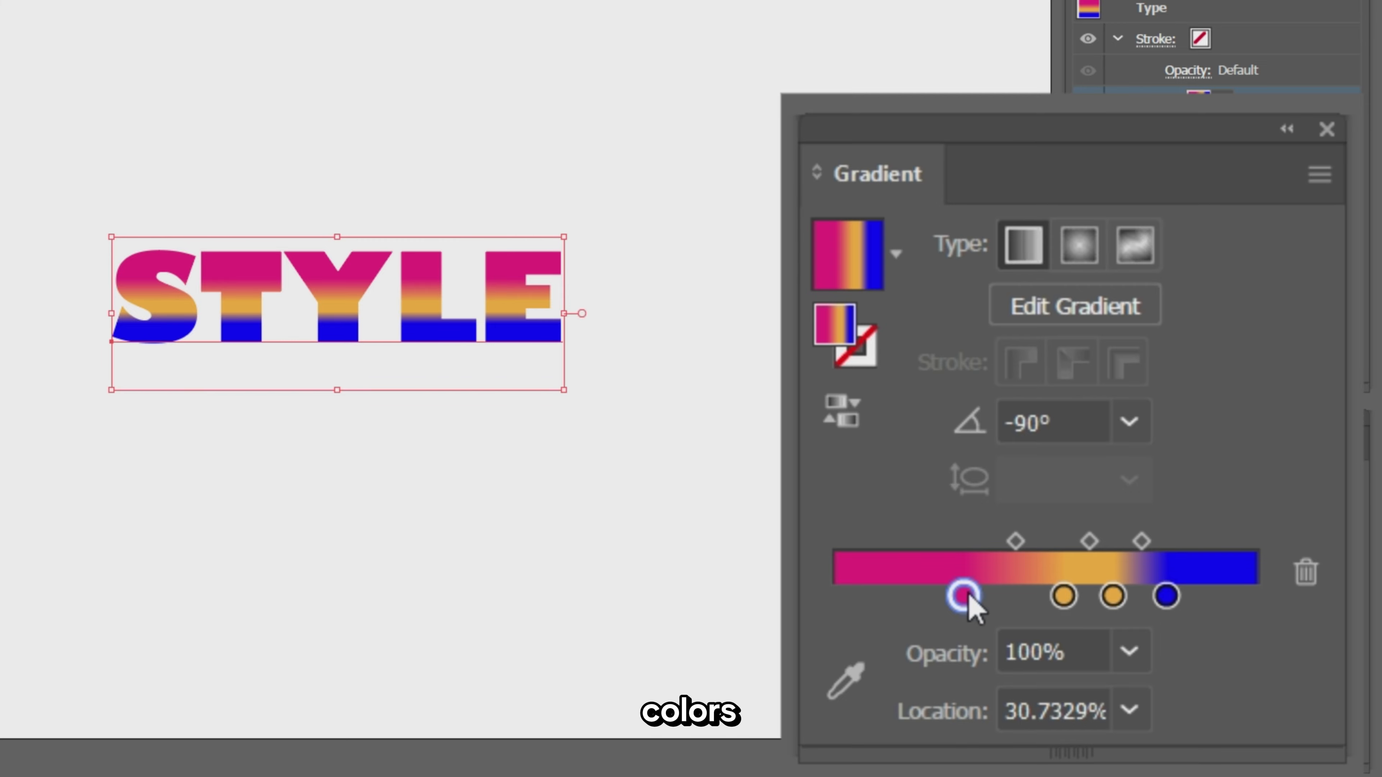
click(1025, 707)
text(3)
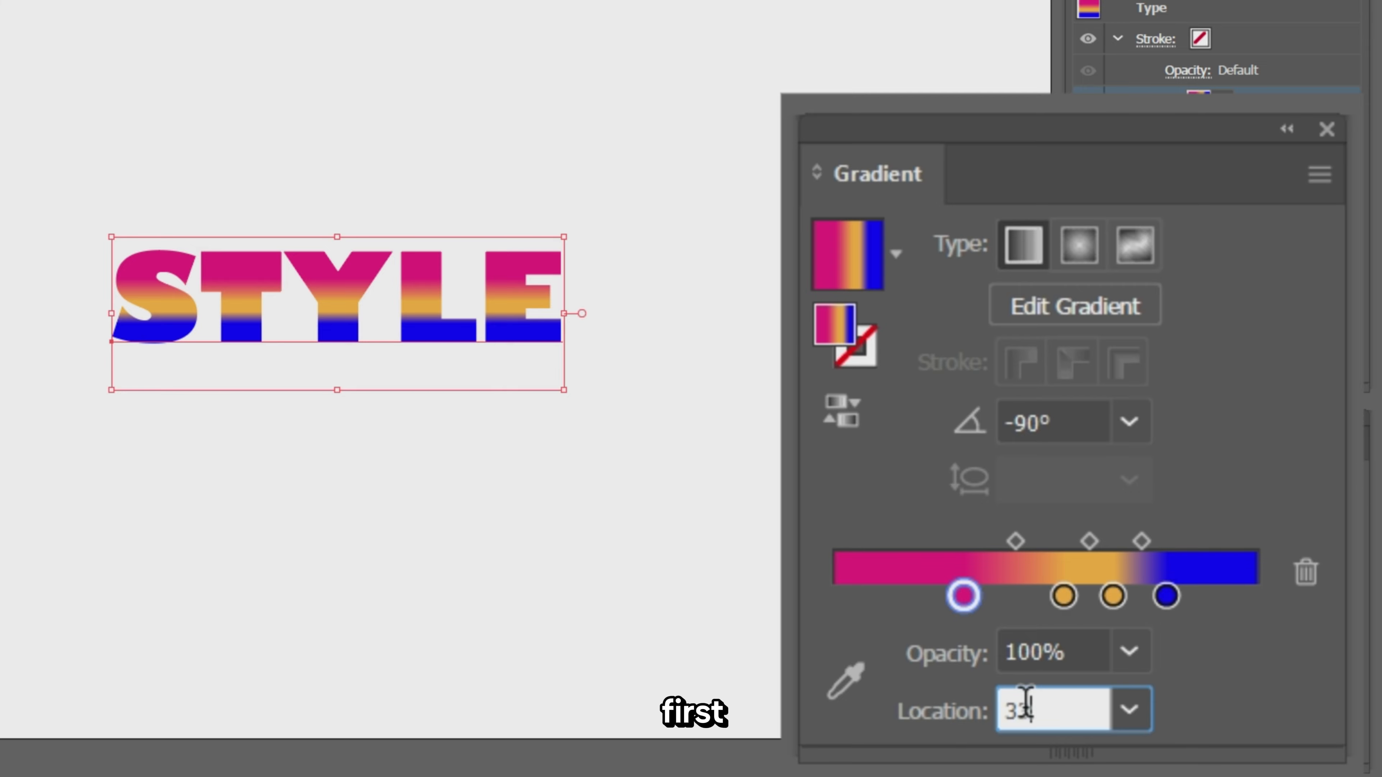
text(3)
key(Return)
click(1065, 597)
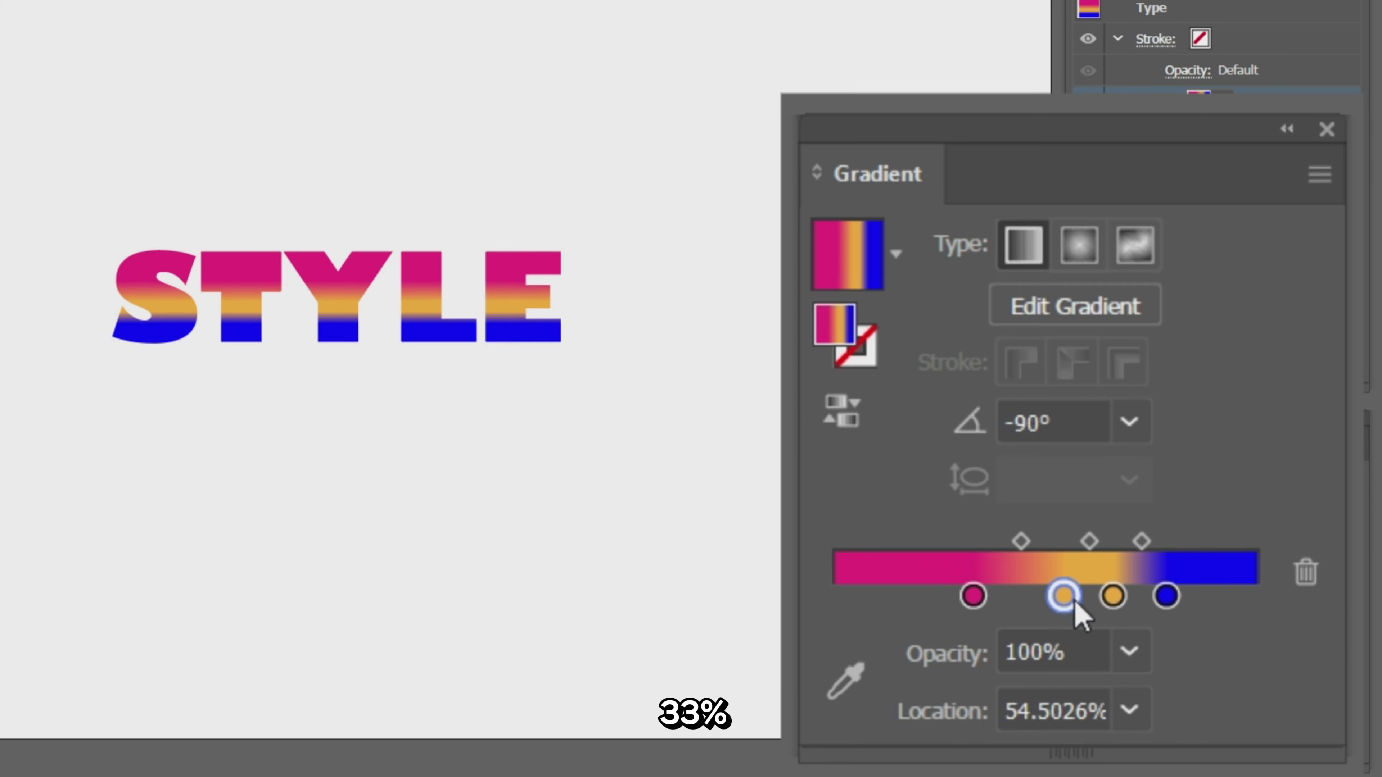
click(1058, 711)
text(33)
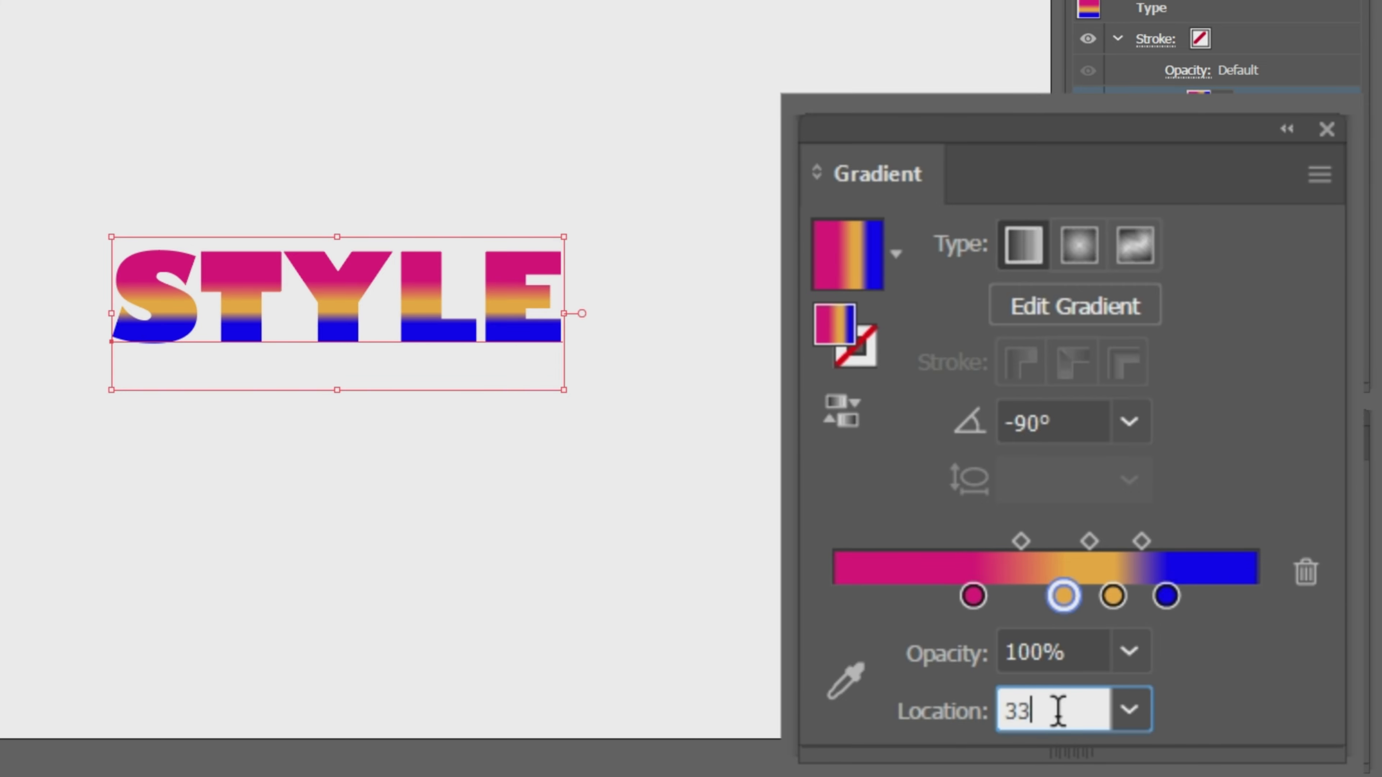
key(Return)
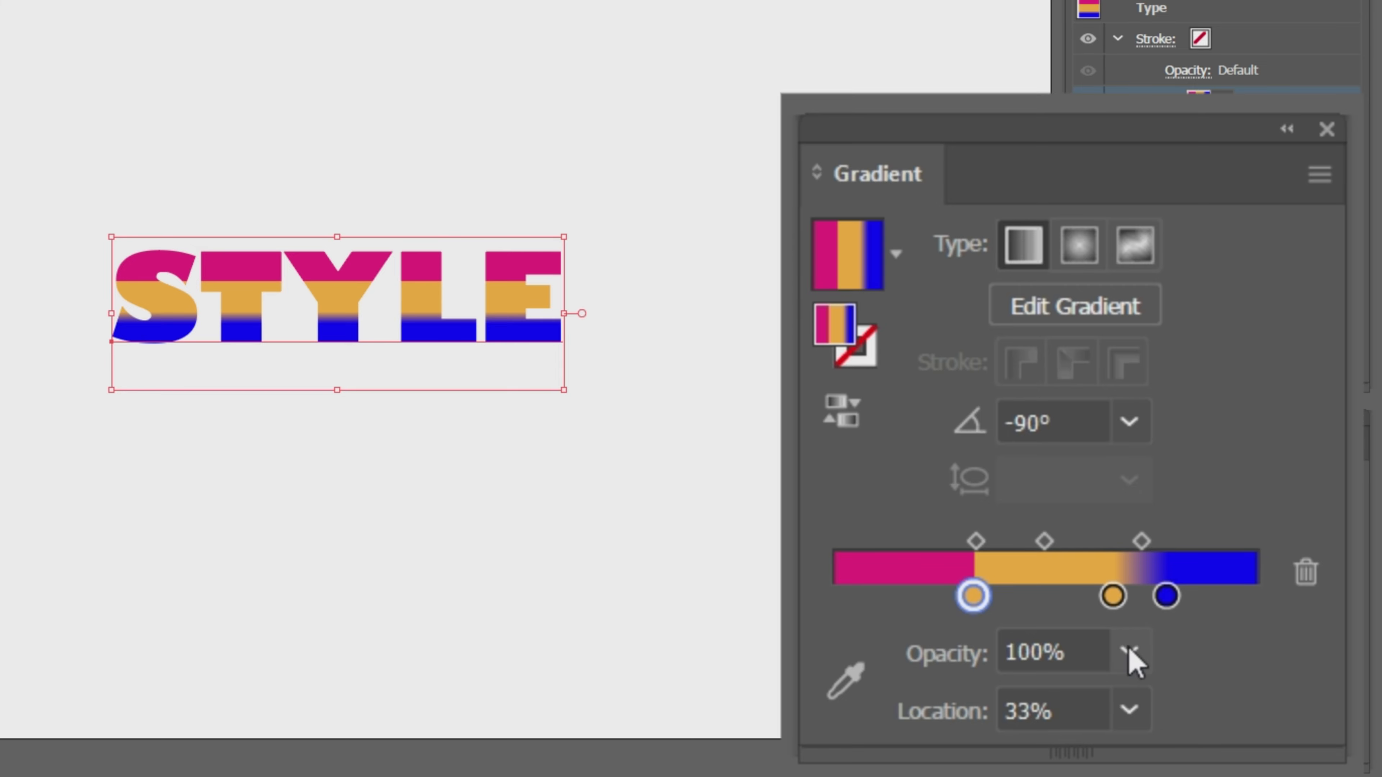
- Try to set the blue stop's location to 66%, and move it back beyond the second yellow stop
click(1165, 601)
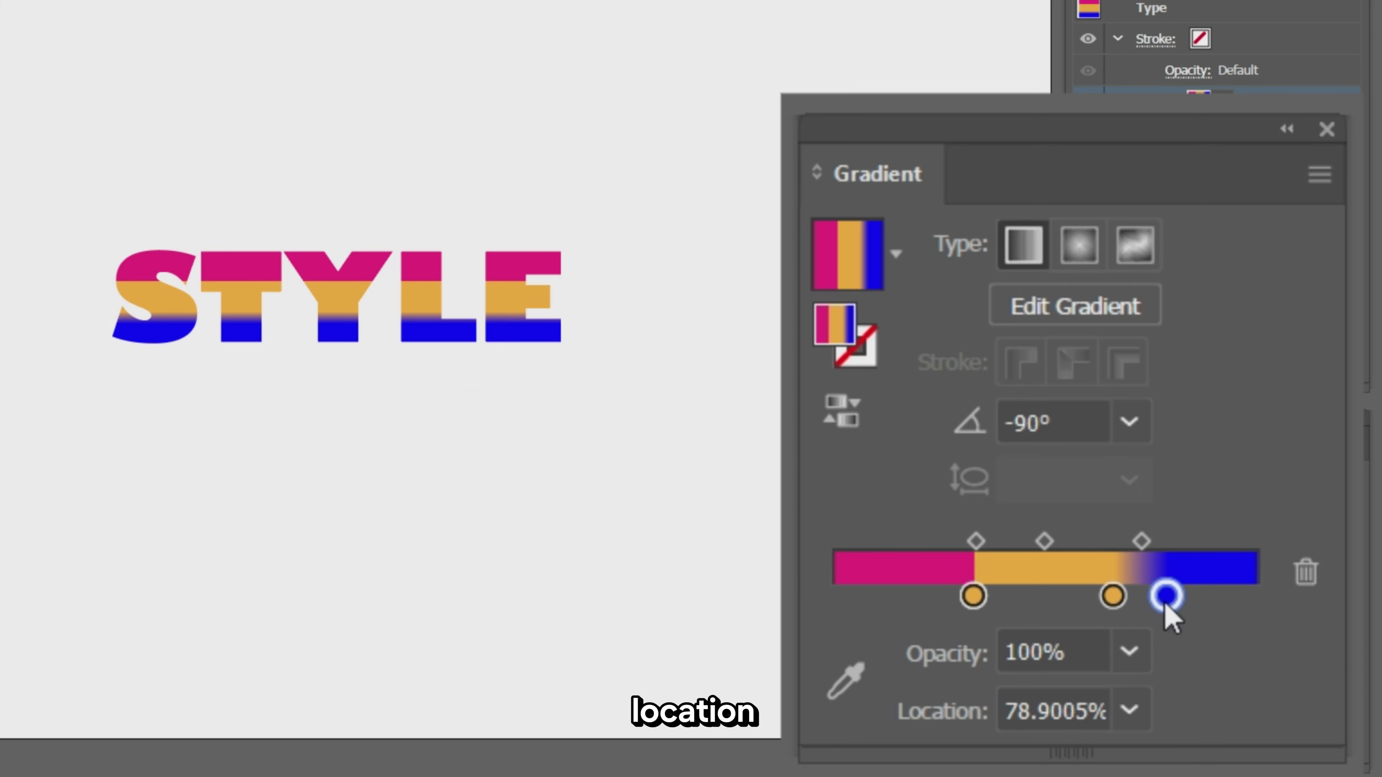
click(1042, 710)
text(66)
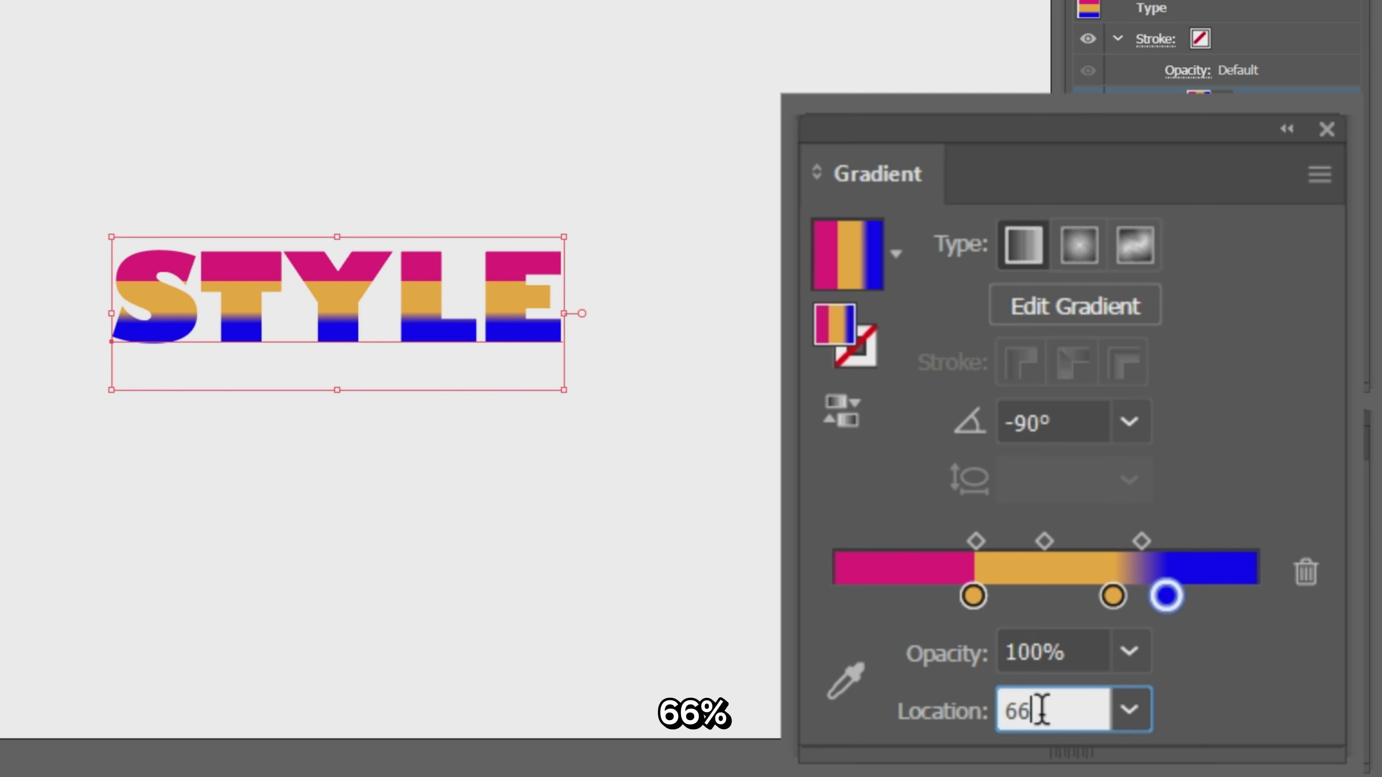
key(Return)
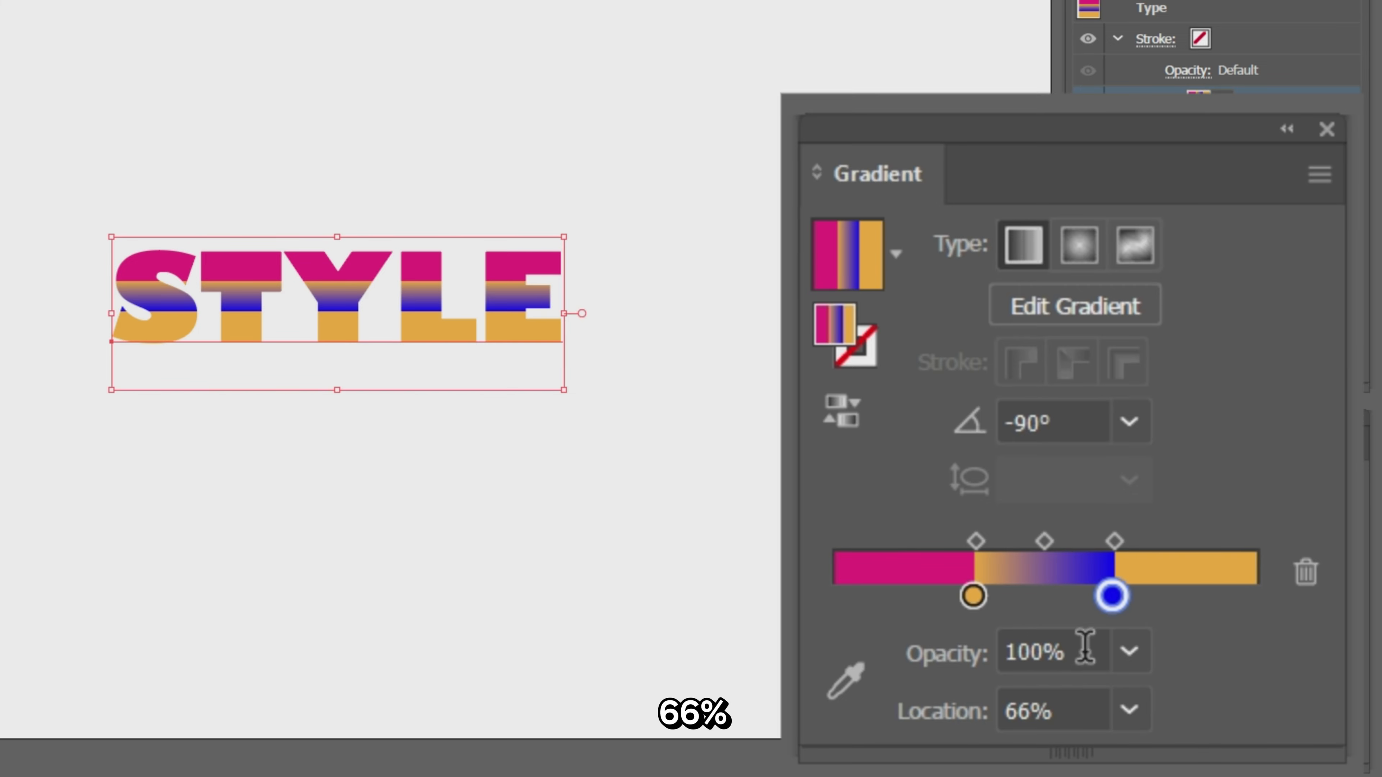
drag(1110, 594, 1174, 596)
- Set the location of the second yellow stop to 66%
click(1111, 595)
click(1069, 707)
text(66)
key(Return)
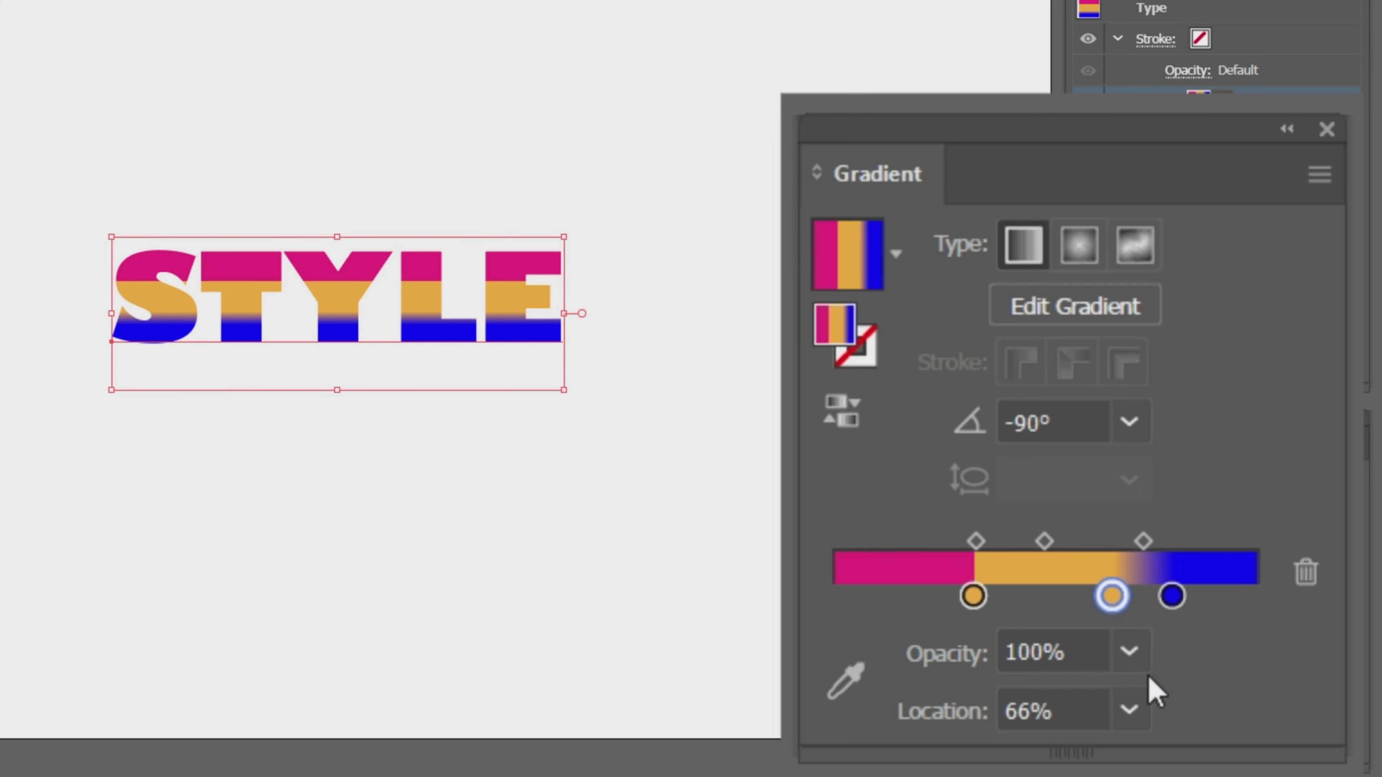
- Set the location of the blue gradient stop to 66%
click(1171, 595)
click(1069, 707)
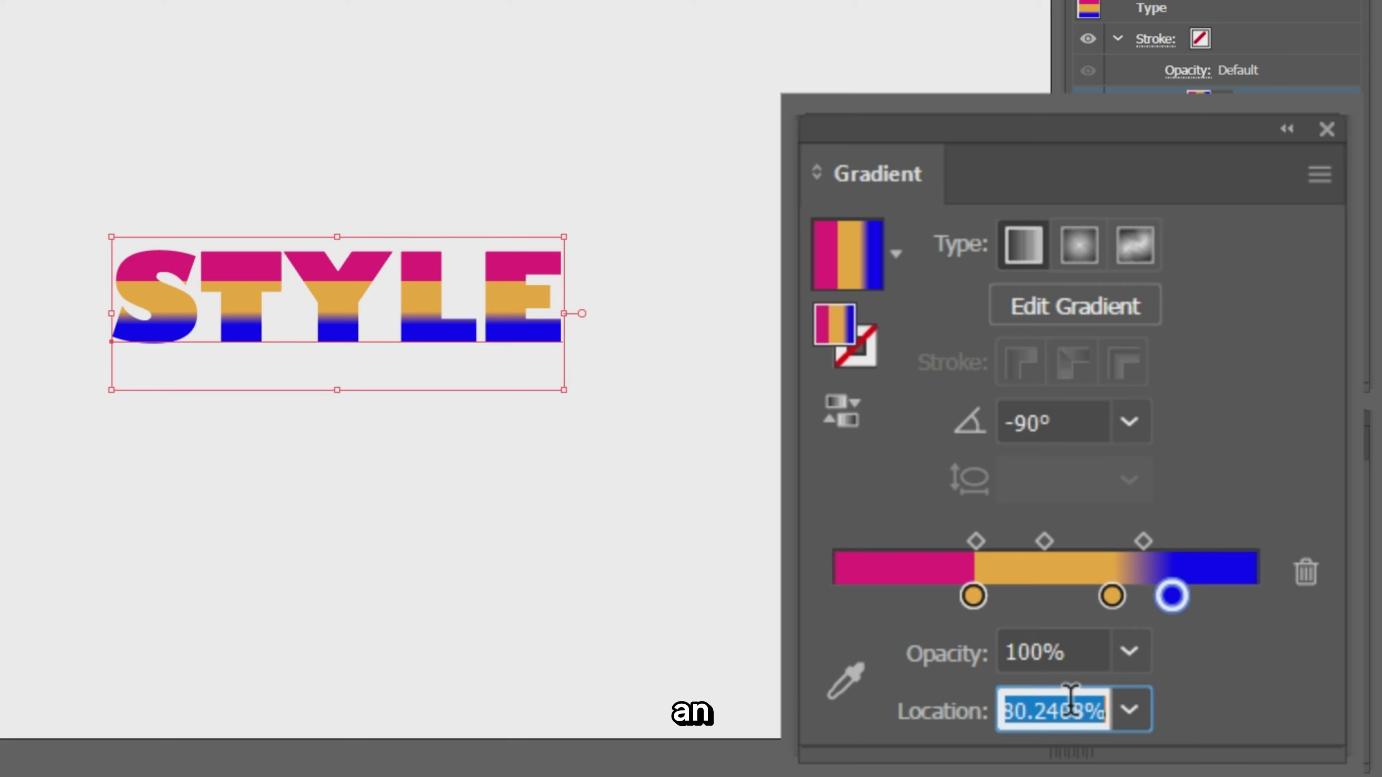
text(66)
key(Return)
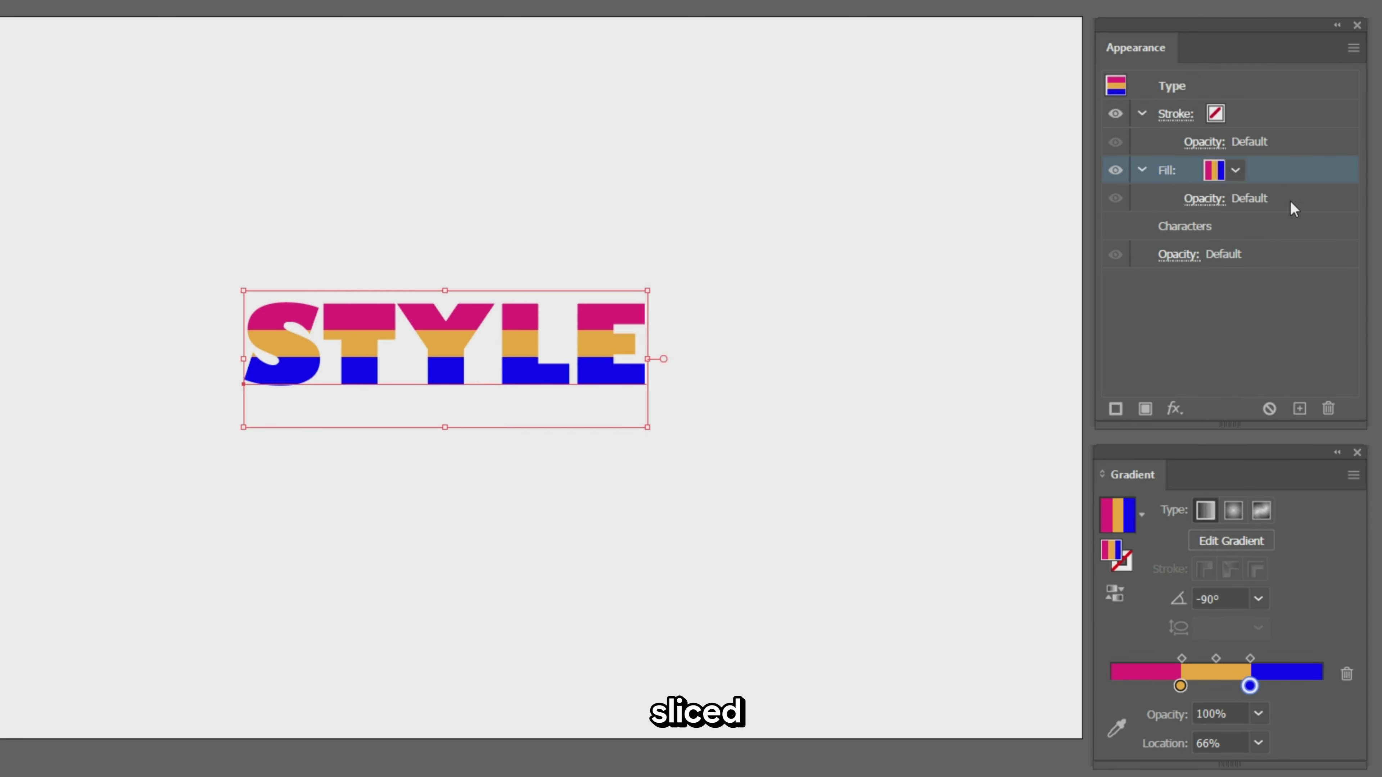
- Duplicate the STYLE text's gradient fill twice and select the lowest of the three fills
click(1299, 408)
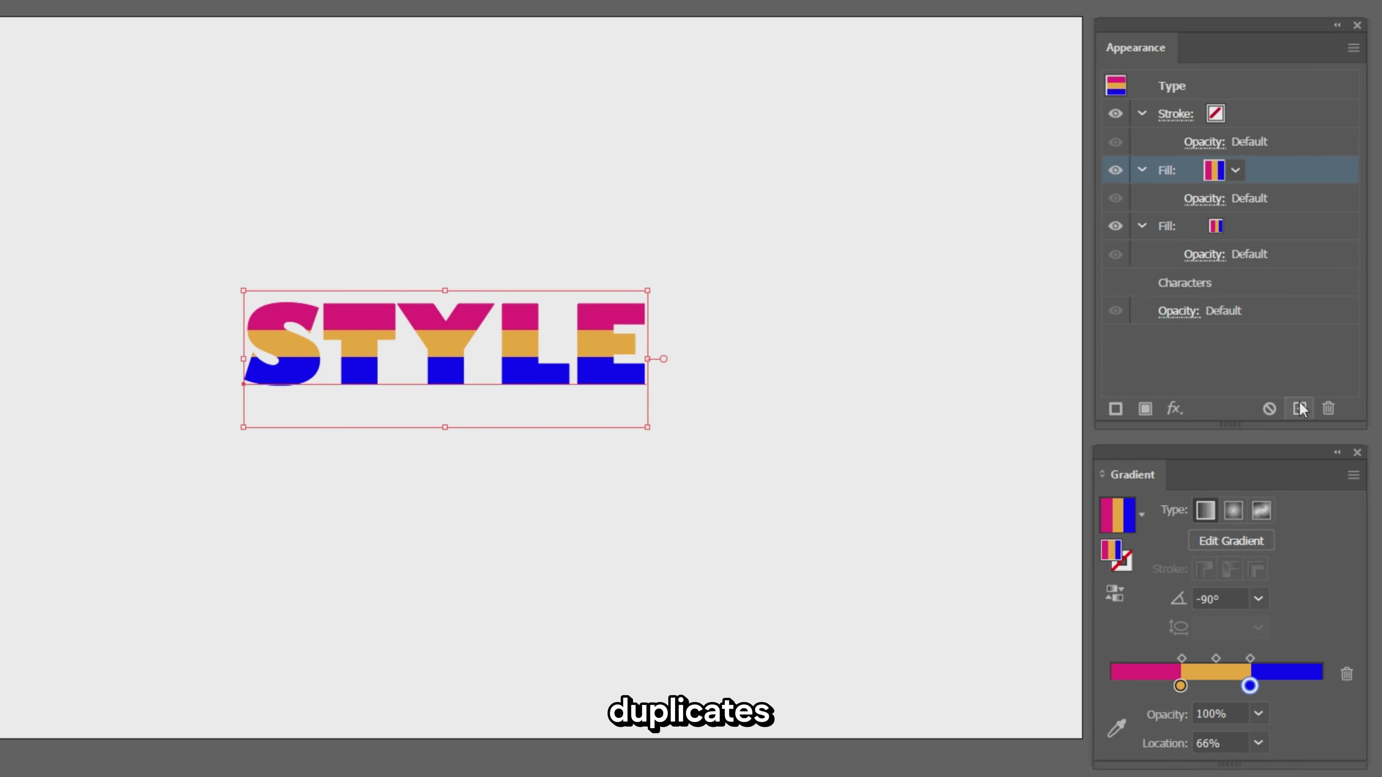
click(1300, 408)
click(1250, 284)
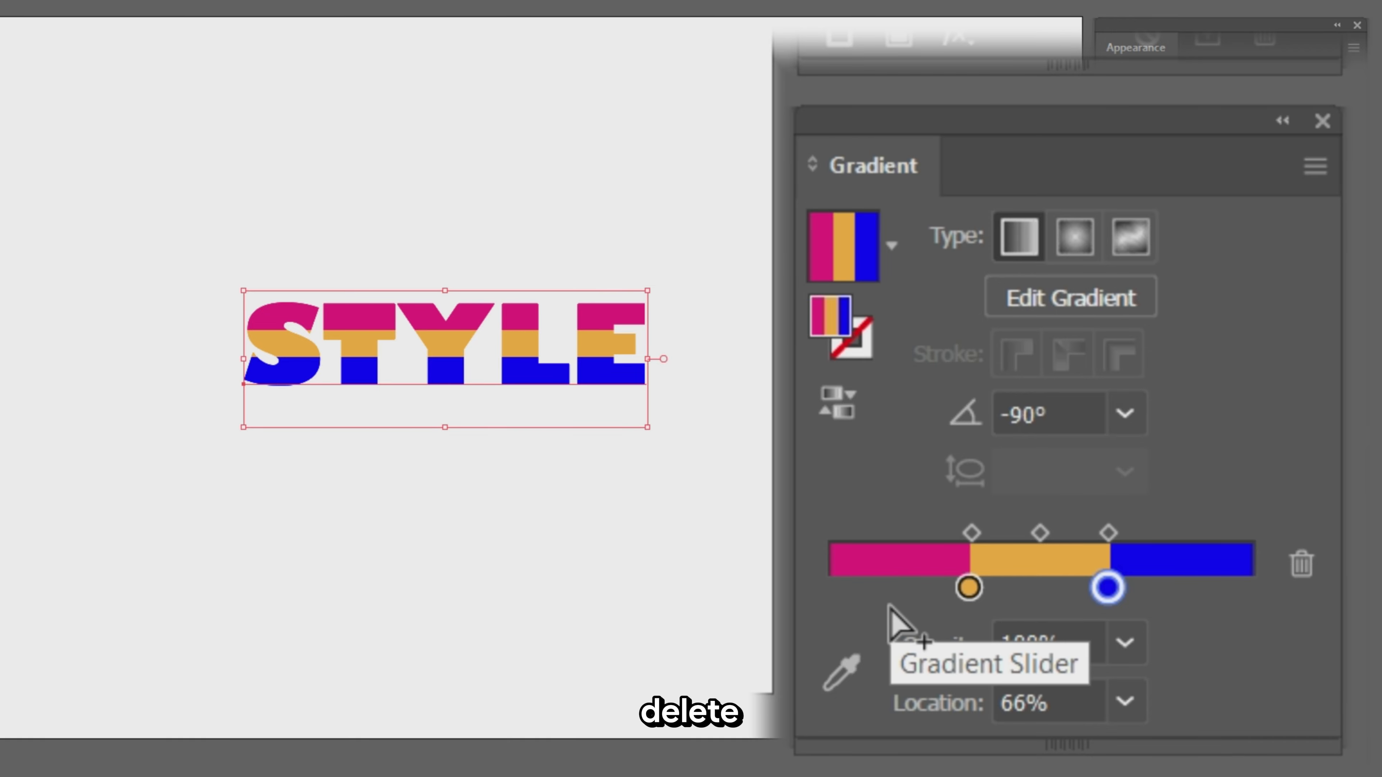
- Delete the blue stop and the yellow stop at 66% from the lowest fill's gradient
click(975, 598)
click(1108, 594)
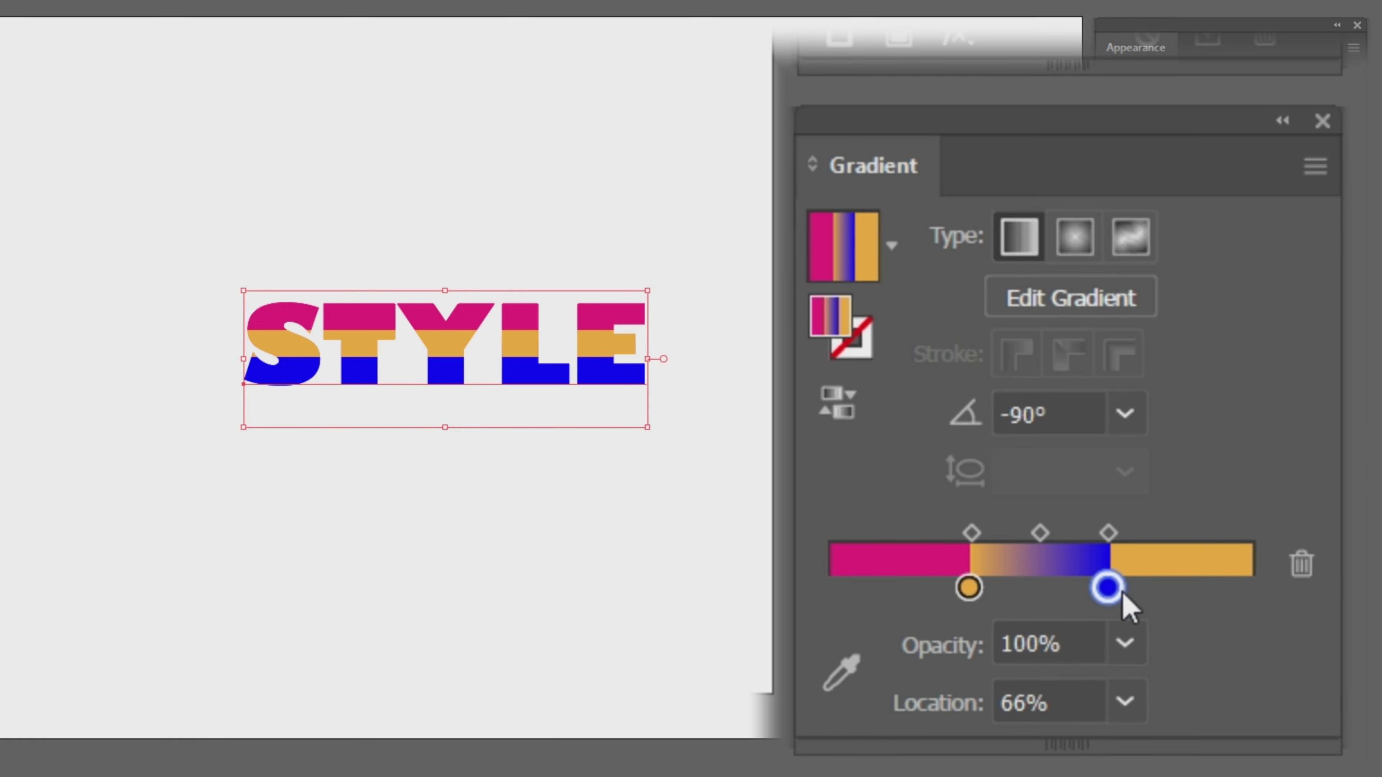
click(1302, 569)
click(1107, 587)
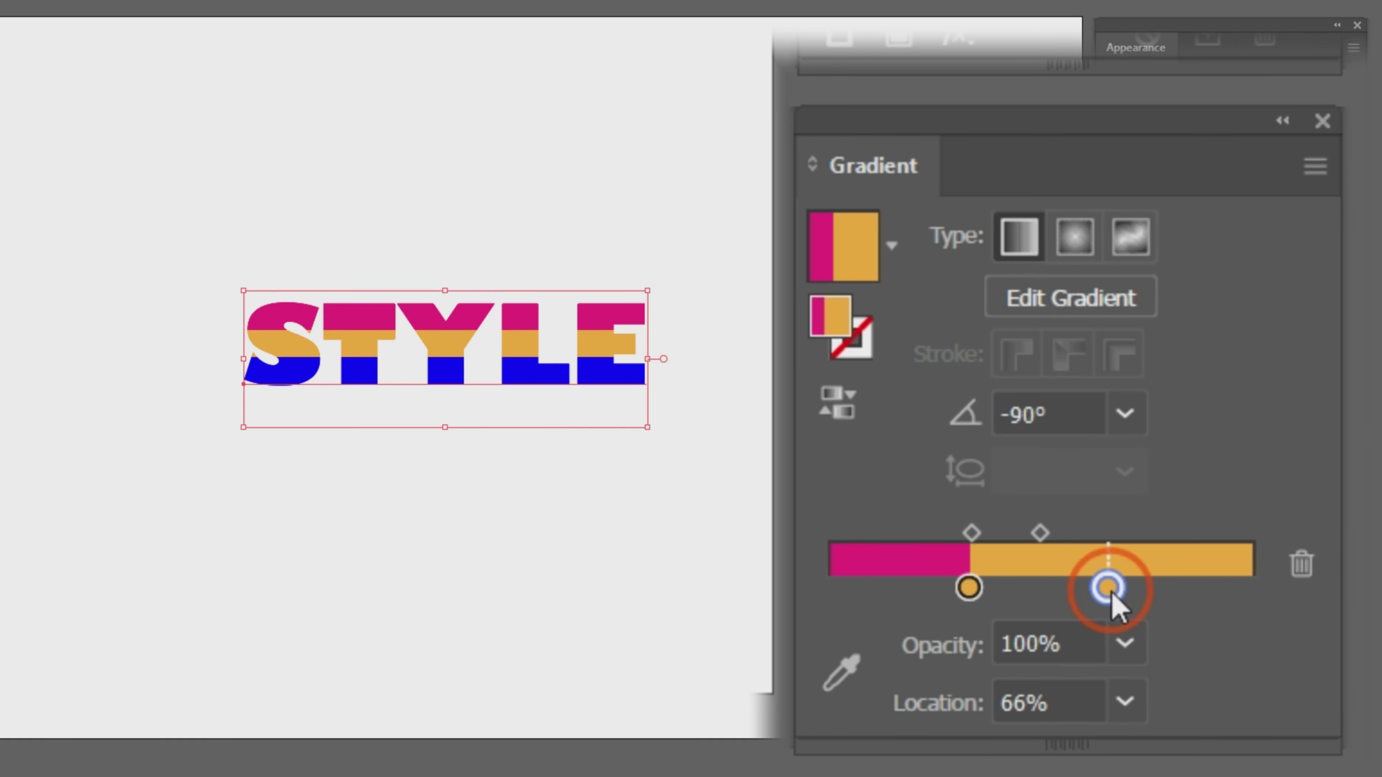
click(1301, 566)
- Set the lowest fill's remaining yellow stop to 0% opacity and its location to 33%
drag(971, 588, 1036, 595)
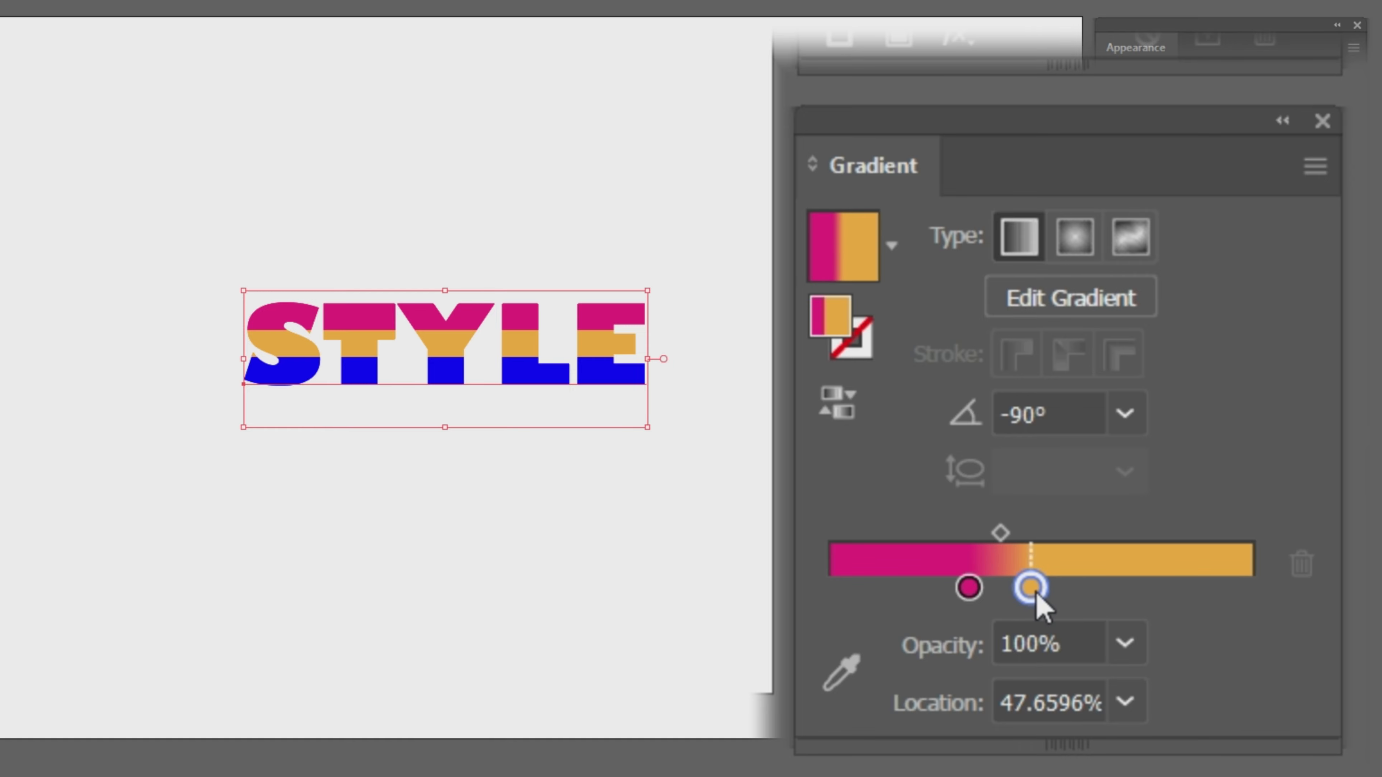
click(1139, 644)
click(1232, 106)
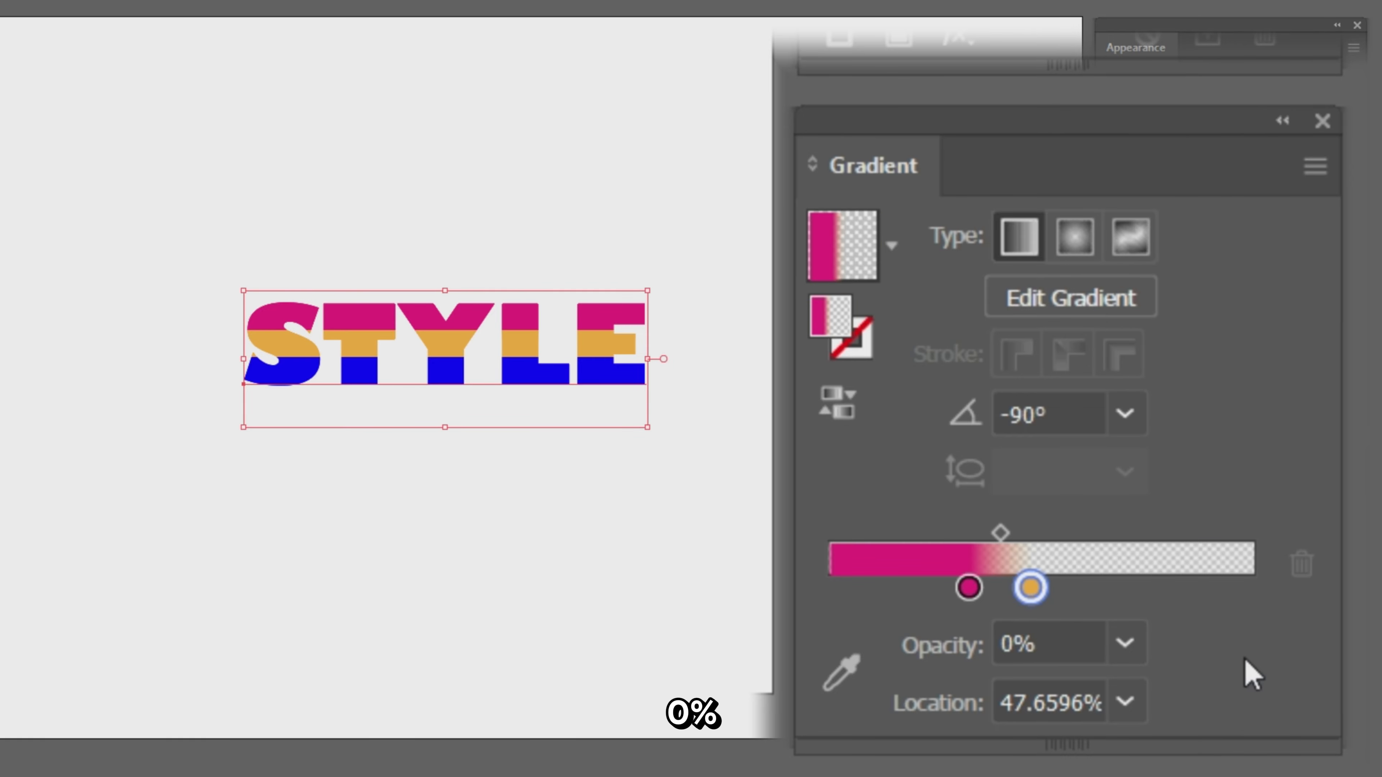
click(1069, 687)
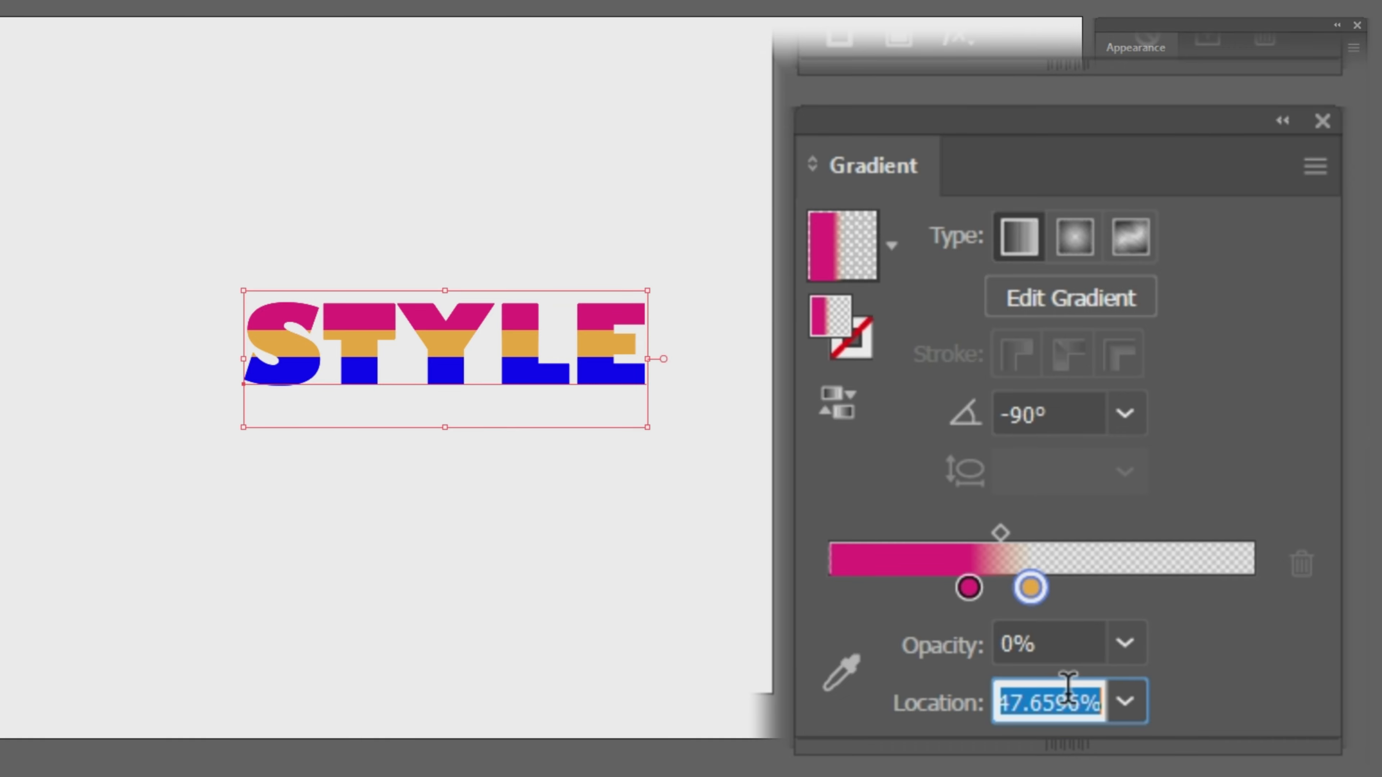
text(33)
key(Return)
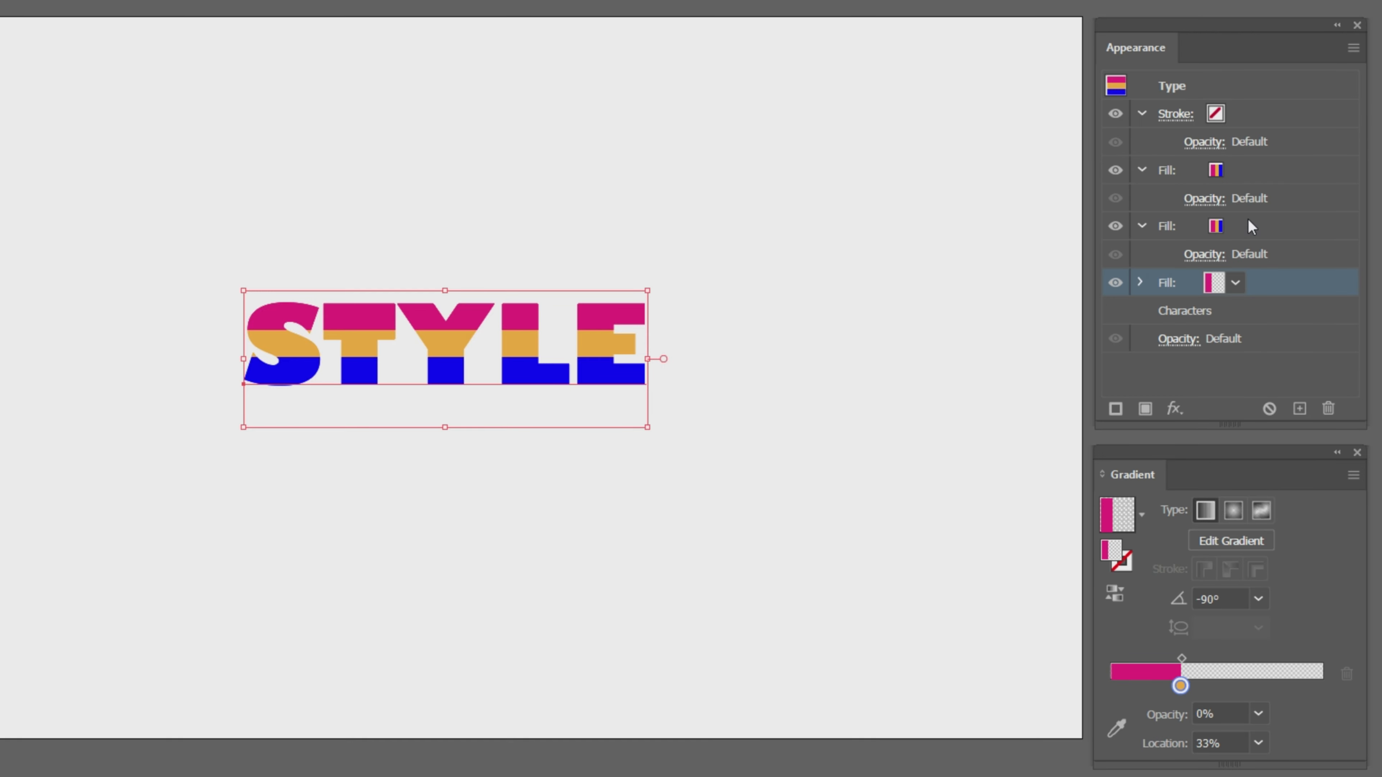
- In the middle fill's gradient, set the blue stop's opacity to 0% and its location to 66%
click(1250, 226)
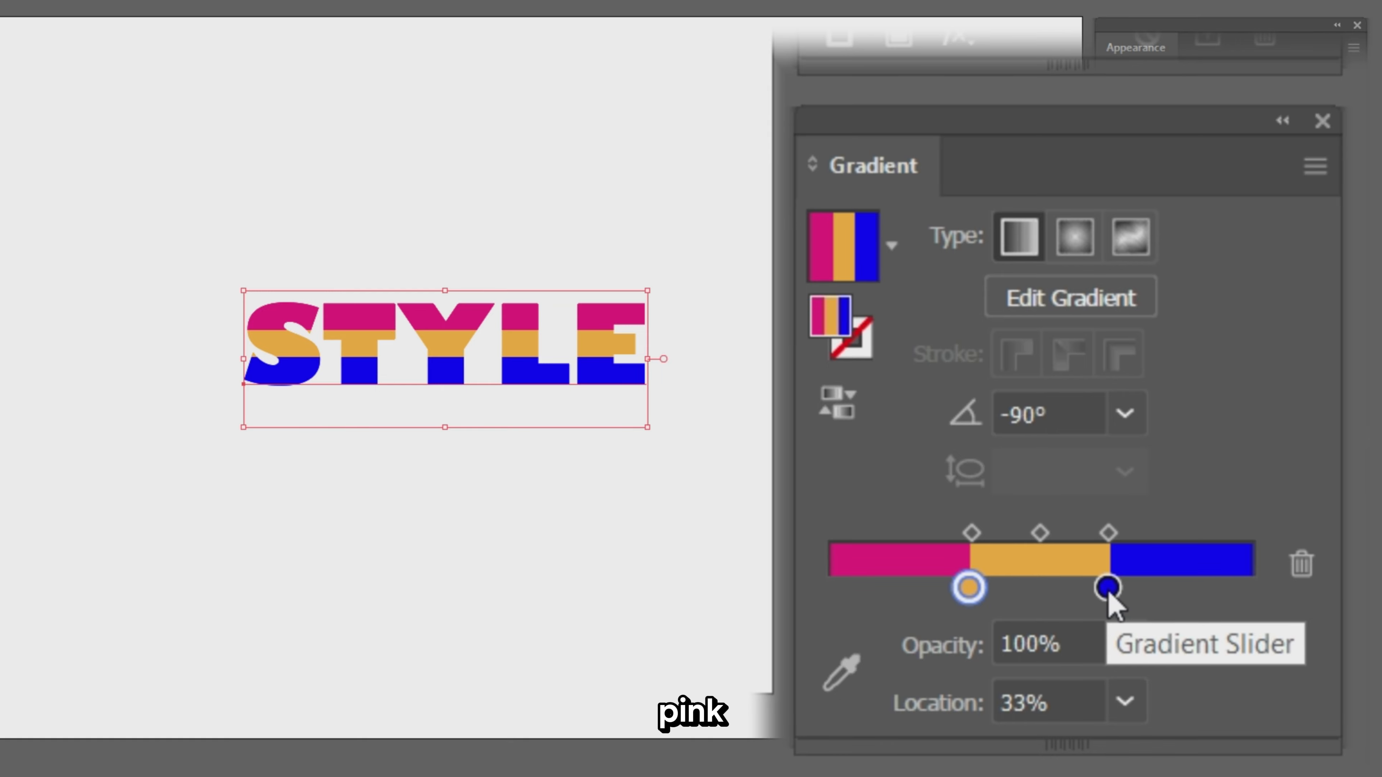
drag(1107, 588, 1161, 588)
click(1125, 642)
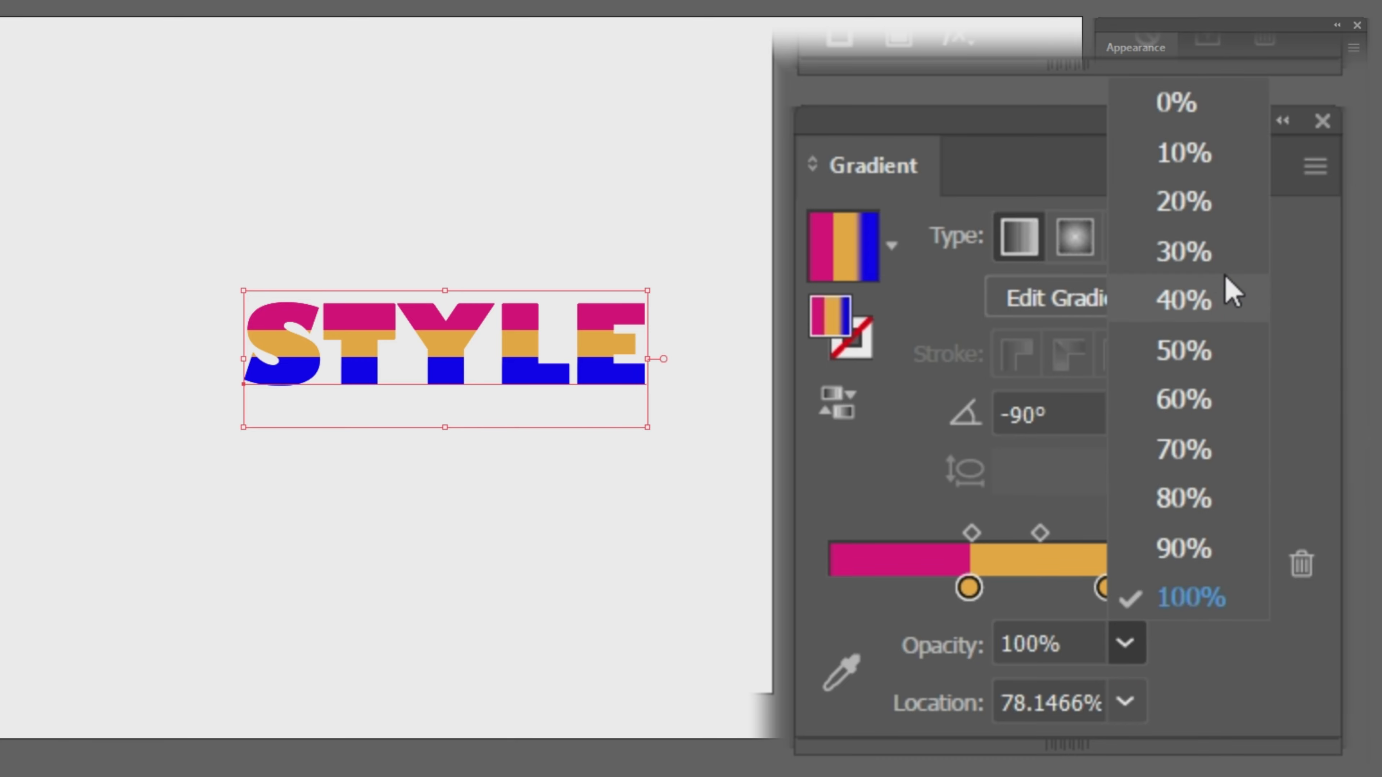
click(1180, 100)
click(1057, 699)
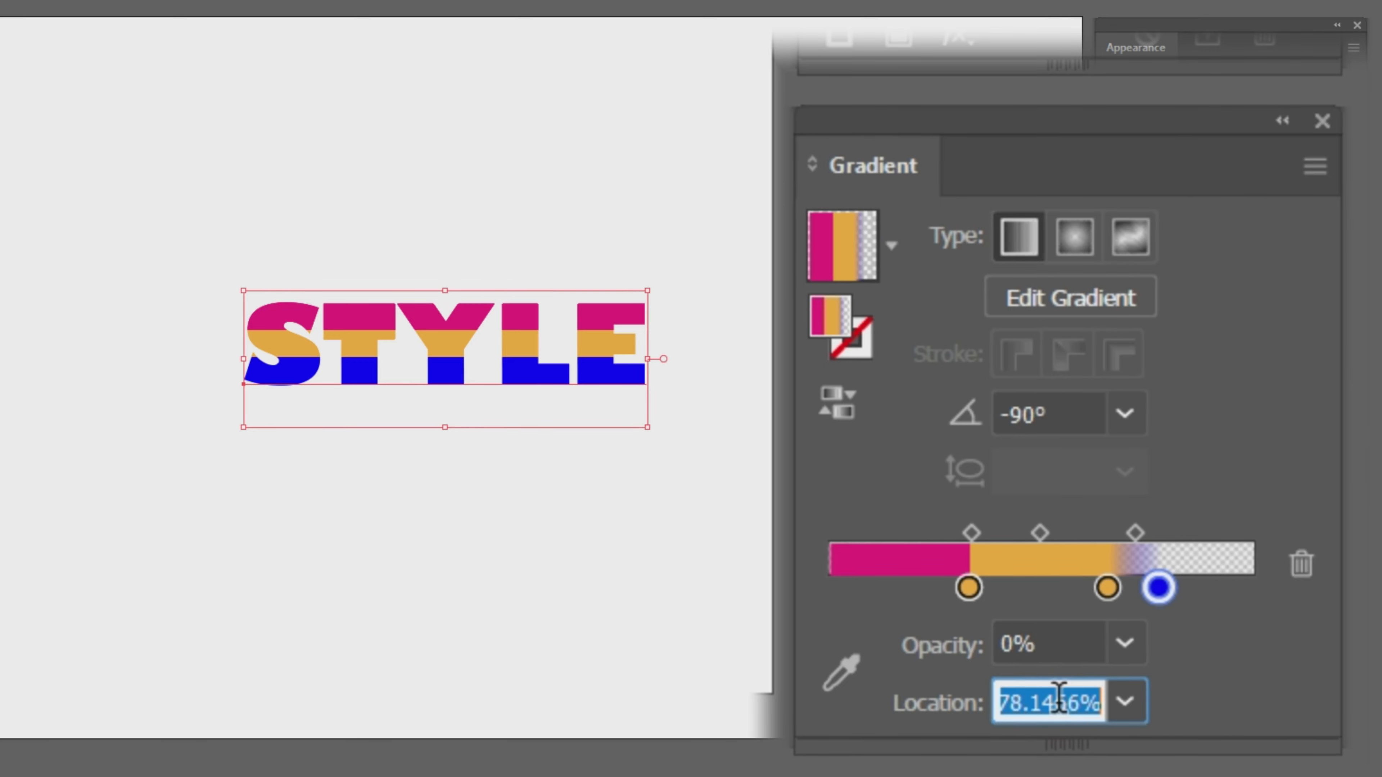
text(66)
key(Return)
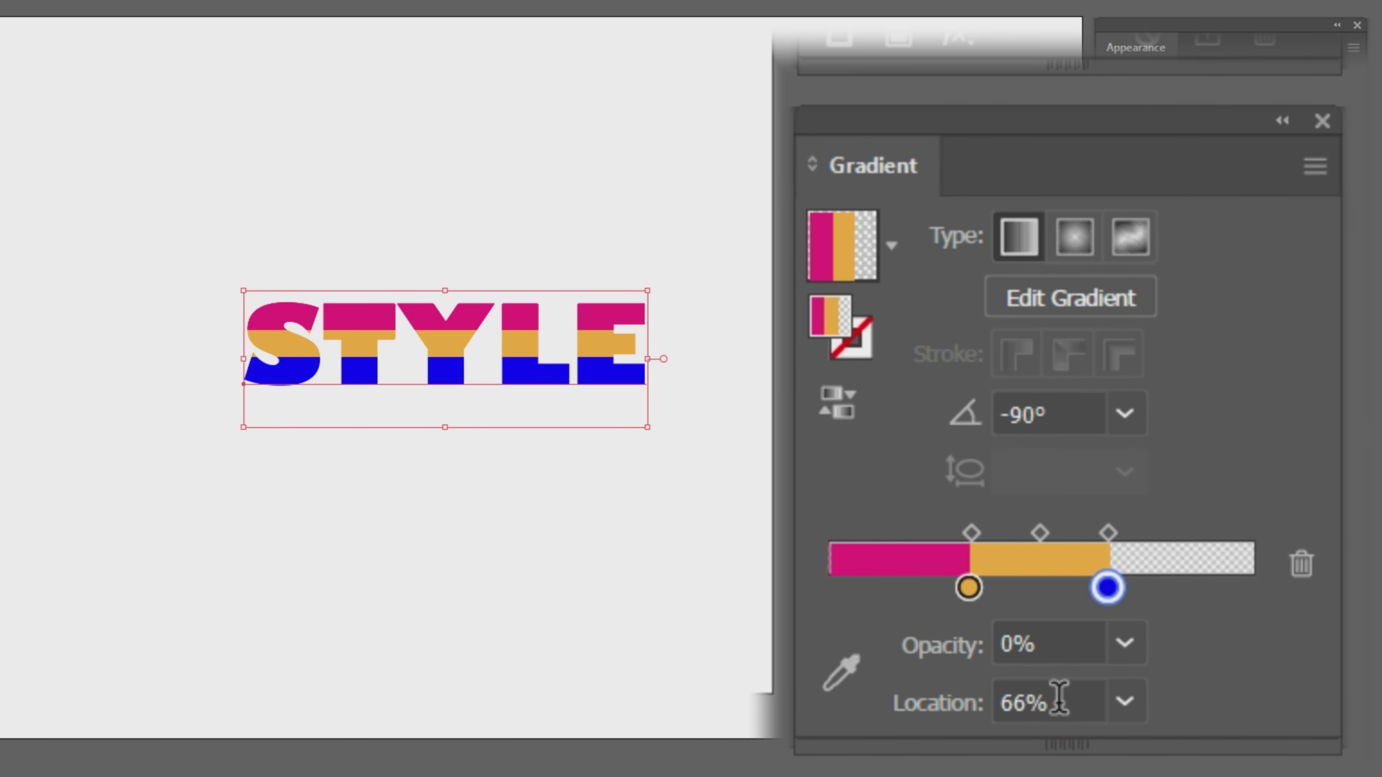
- Spread the middle fill's overlapping magenta and yellow stops apart and set the magenta stop's opacity to 0%
click(970, 589)
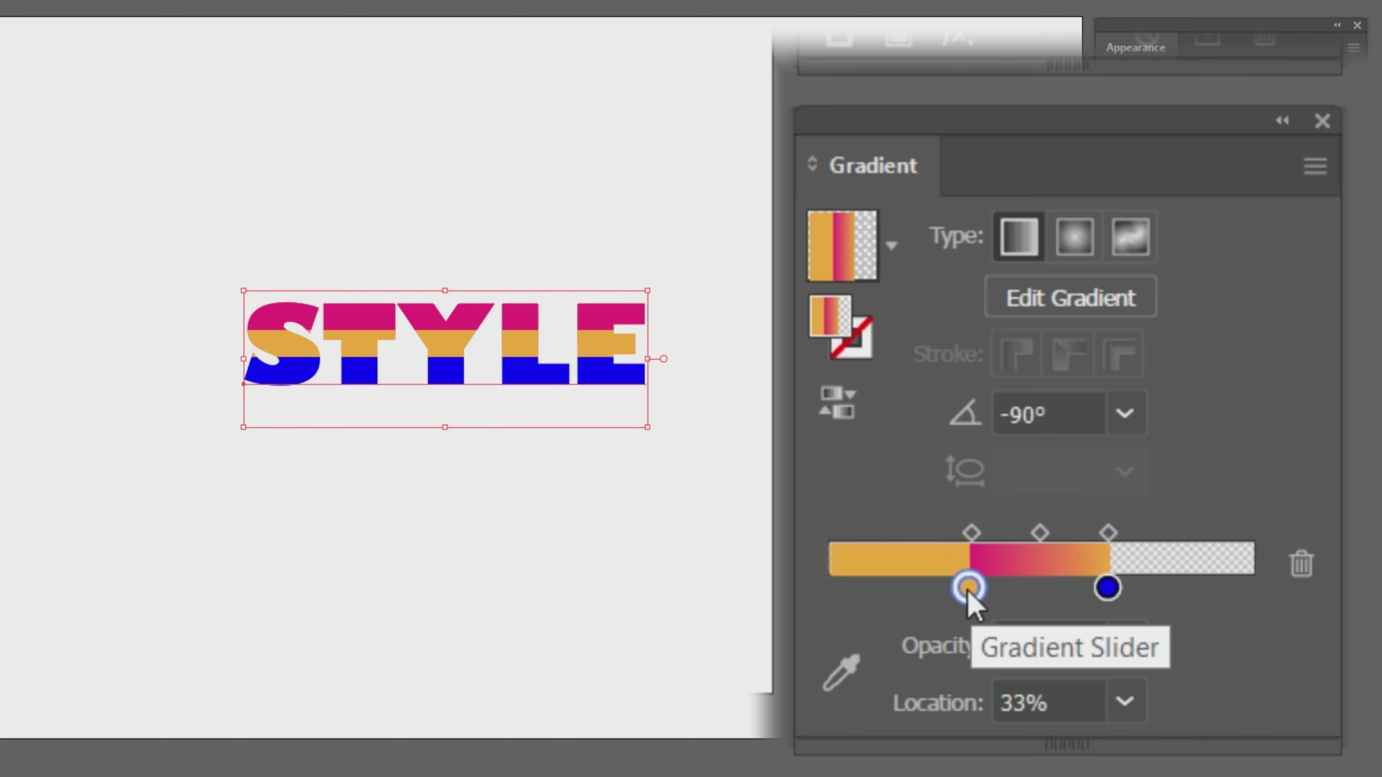
drag(968, 591, 912, 592)
click(960, 586)
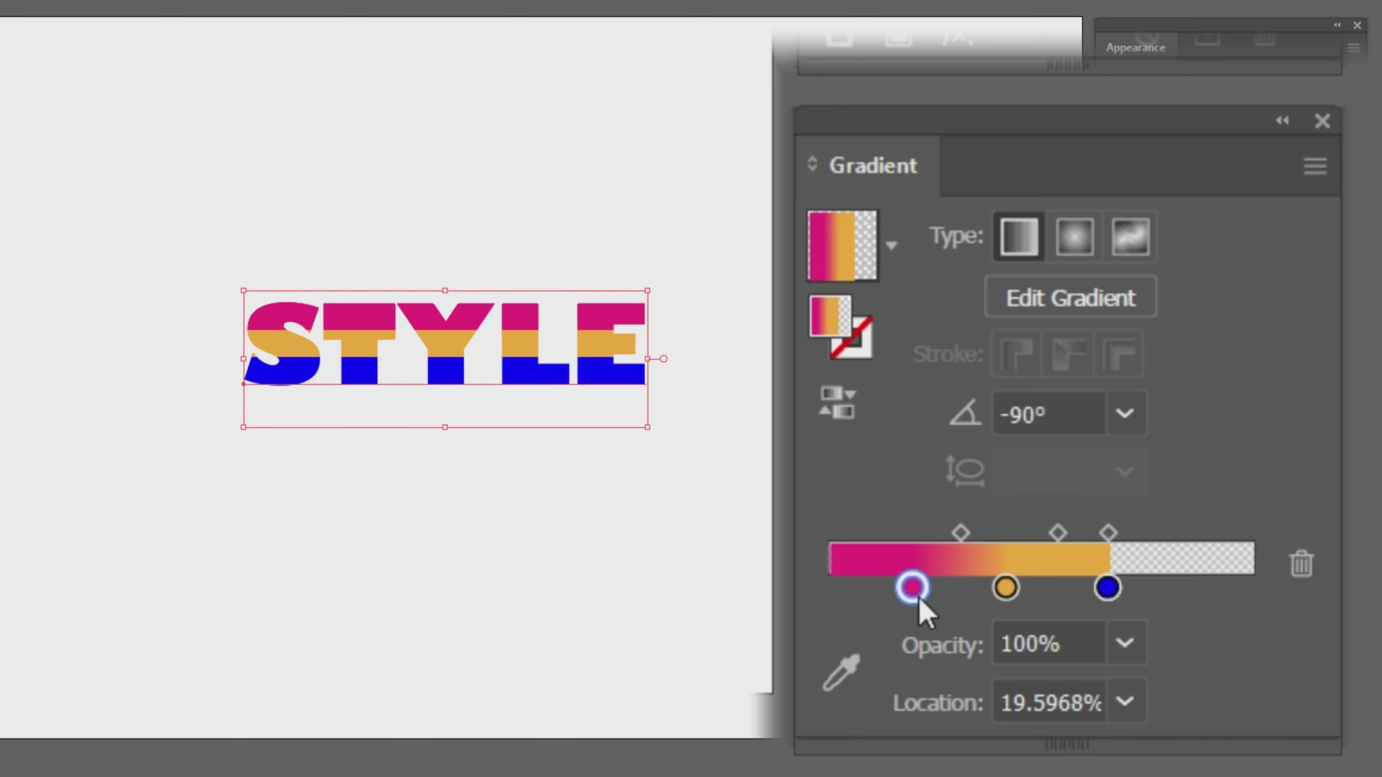
click(1134, 648)
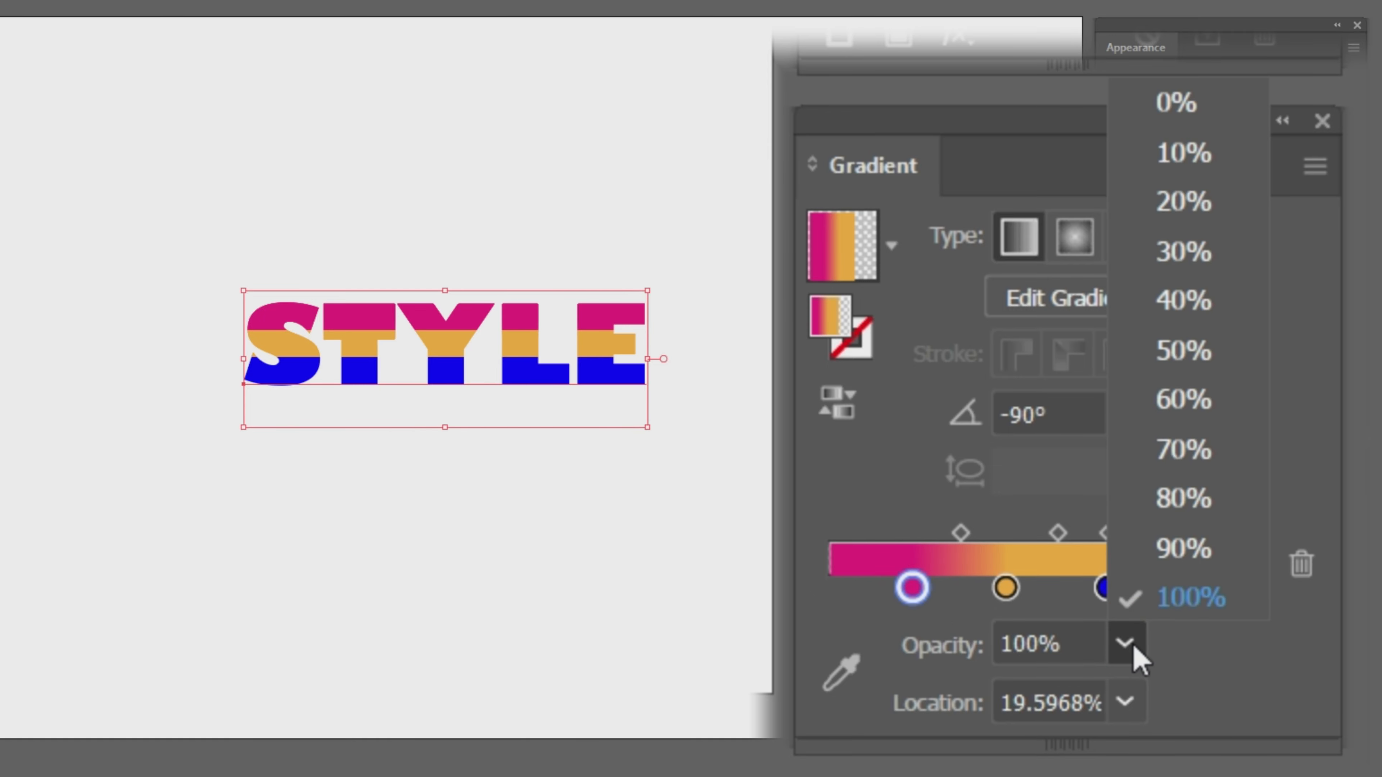
click(1224, 112)
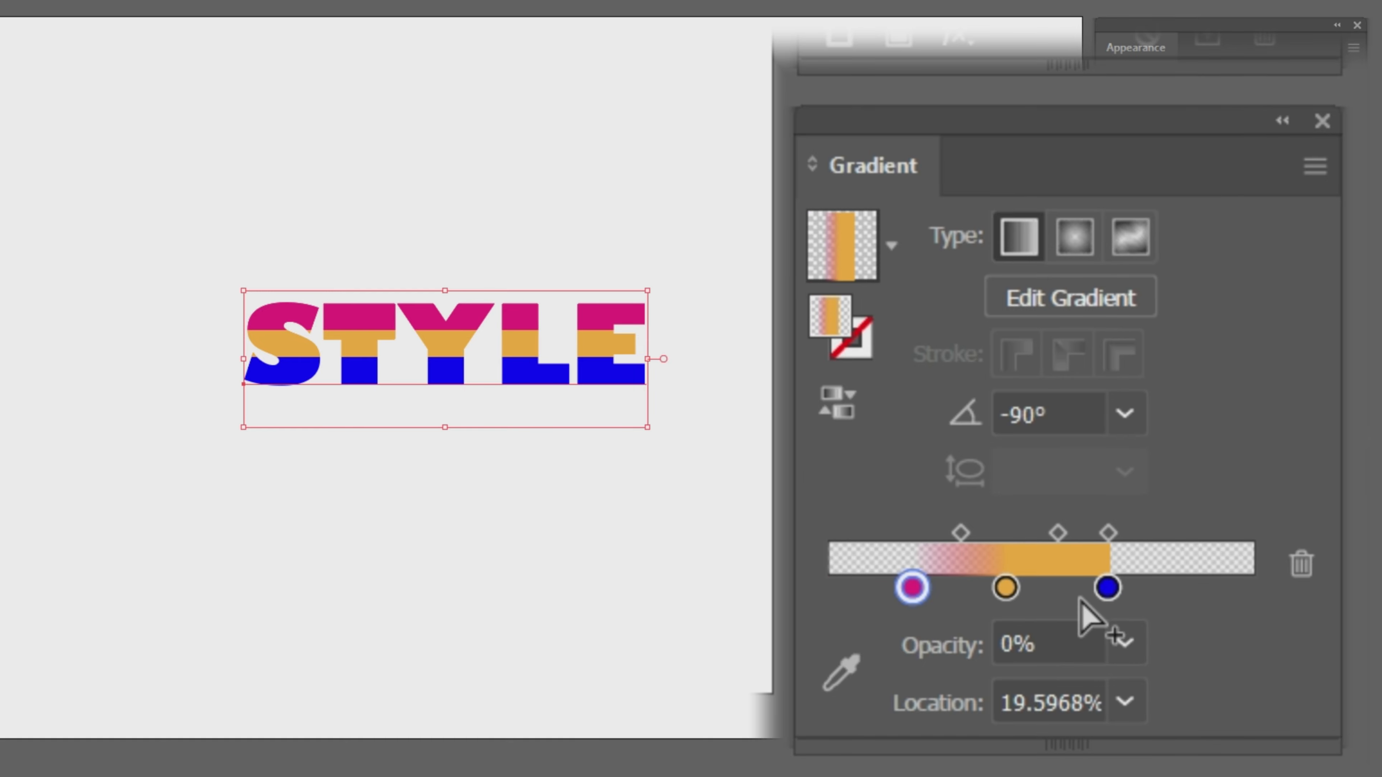
- Set the location of the middle fill's first yellow stop and magenta stop to 33%
click(1006, 588)
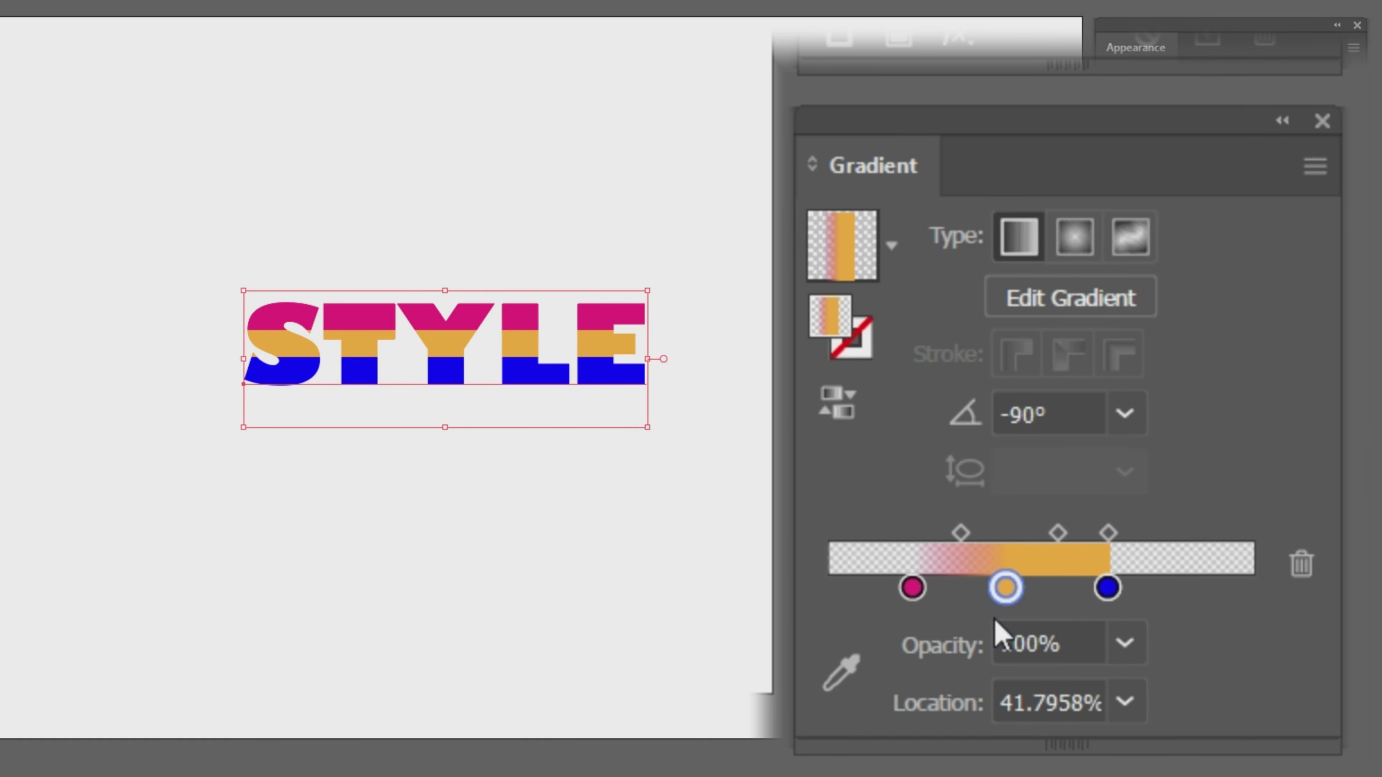
click(1066, 702)
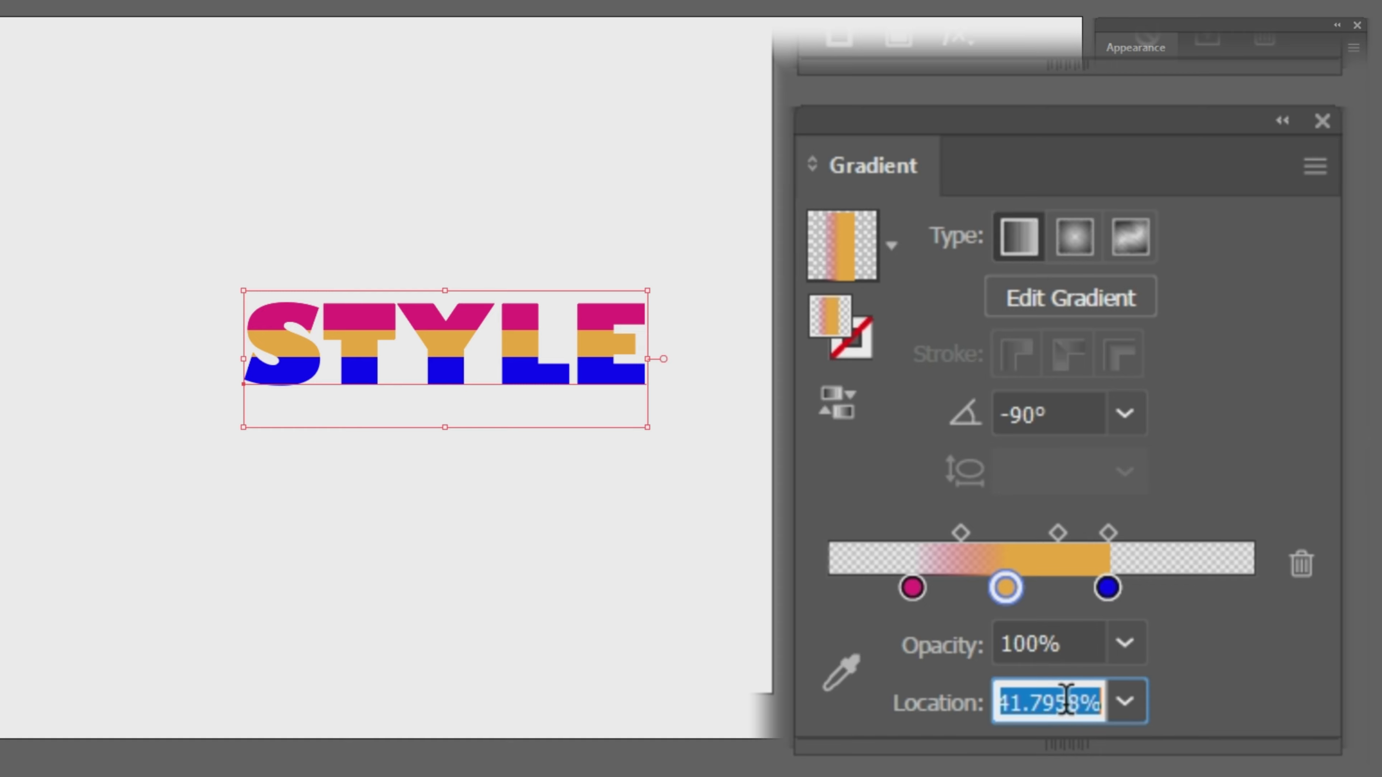
text(33)
key(Return)
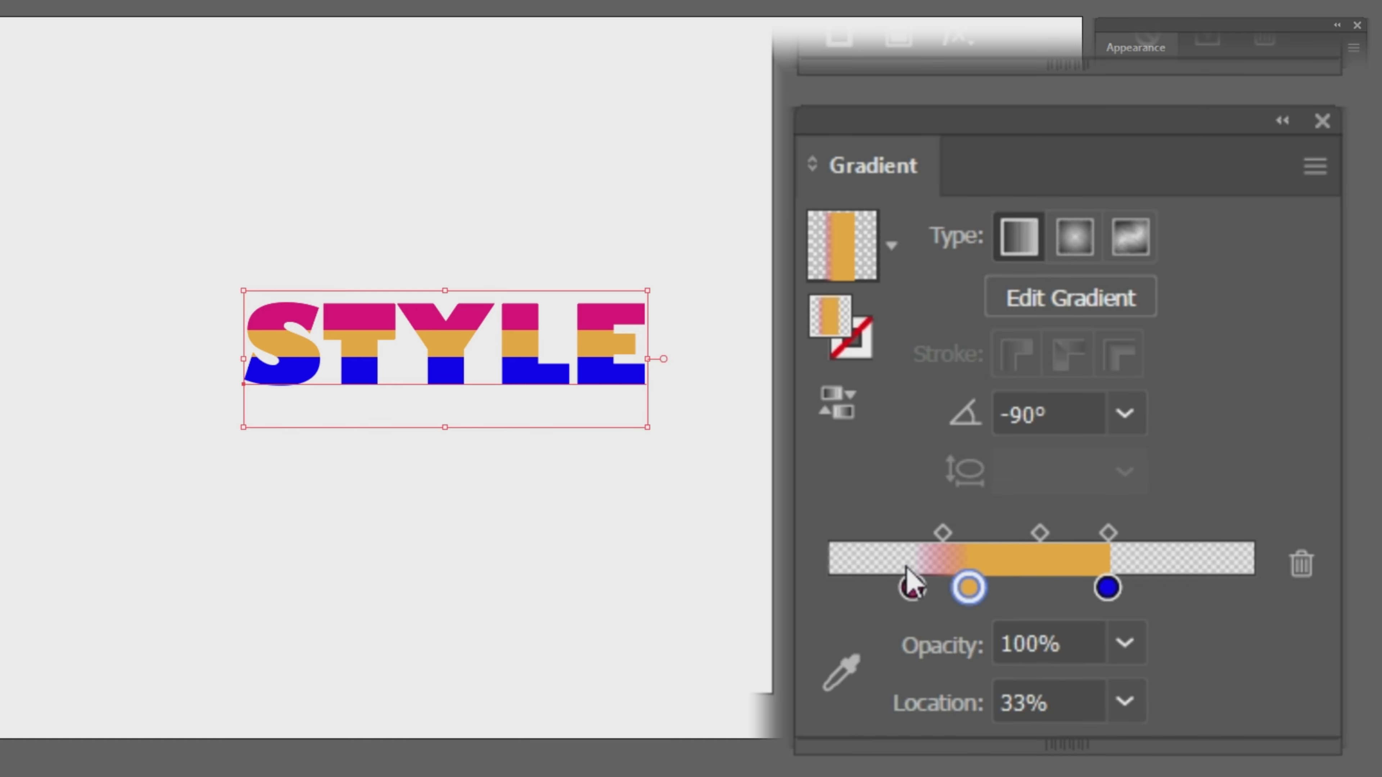
click(913, 589)
click(1044, 698)
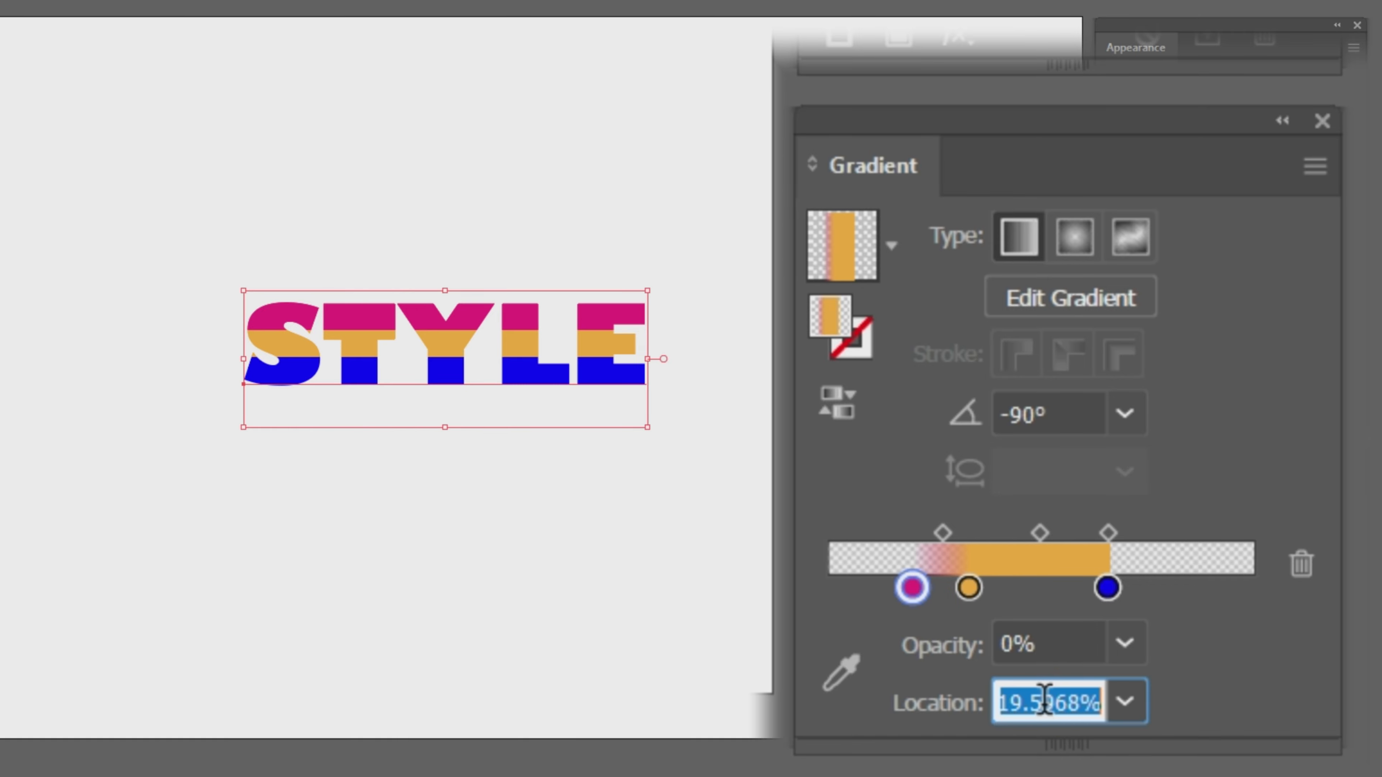
text(33)
key(Return)
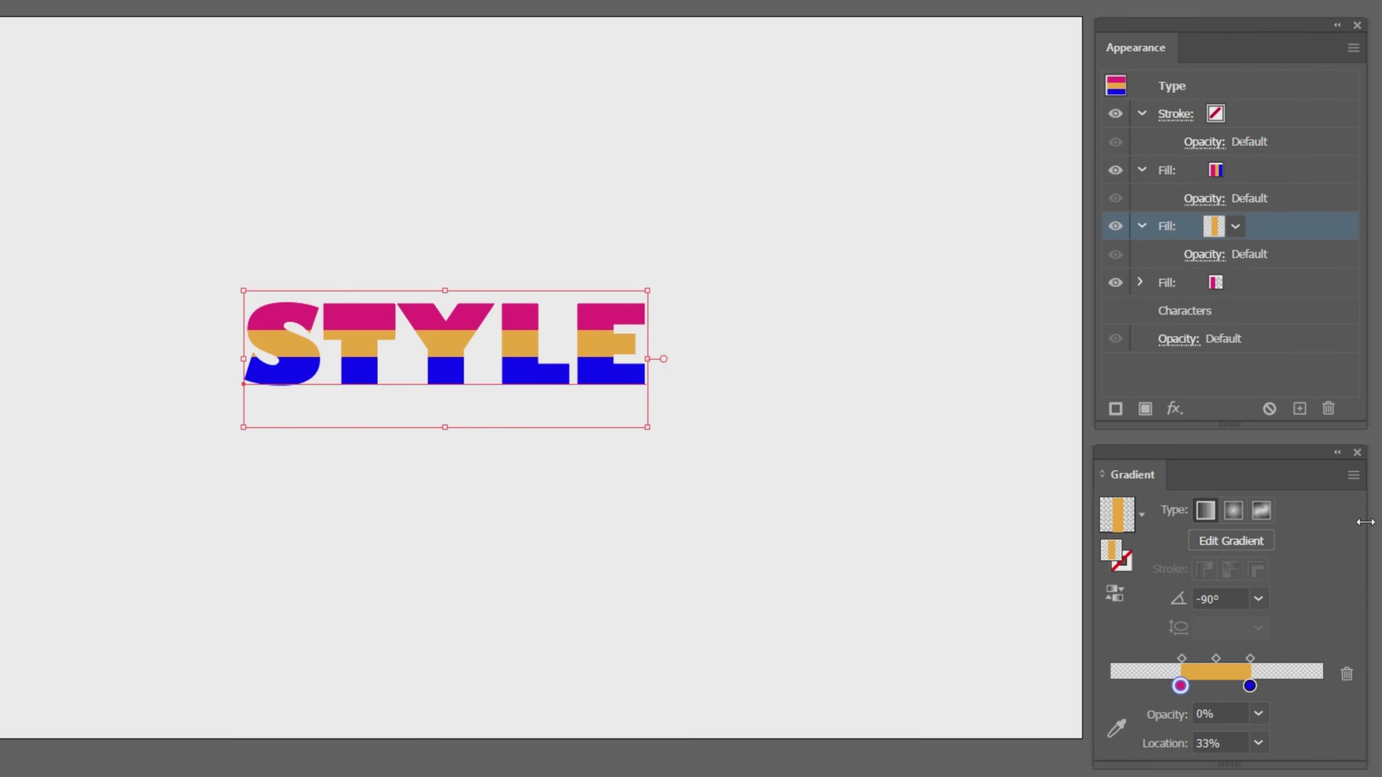
- Delete the magenta stop and the yellow stop at 33% from the topmost fill's gradient
click(1241, 173)
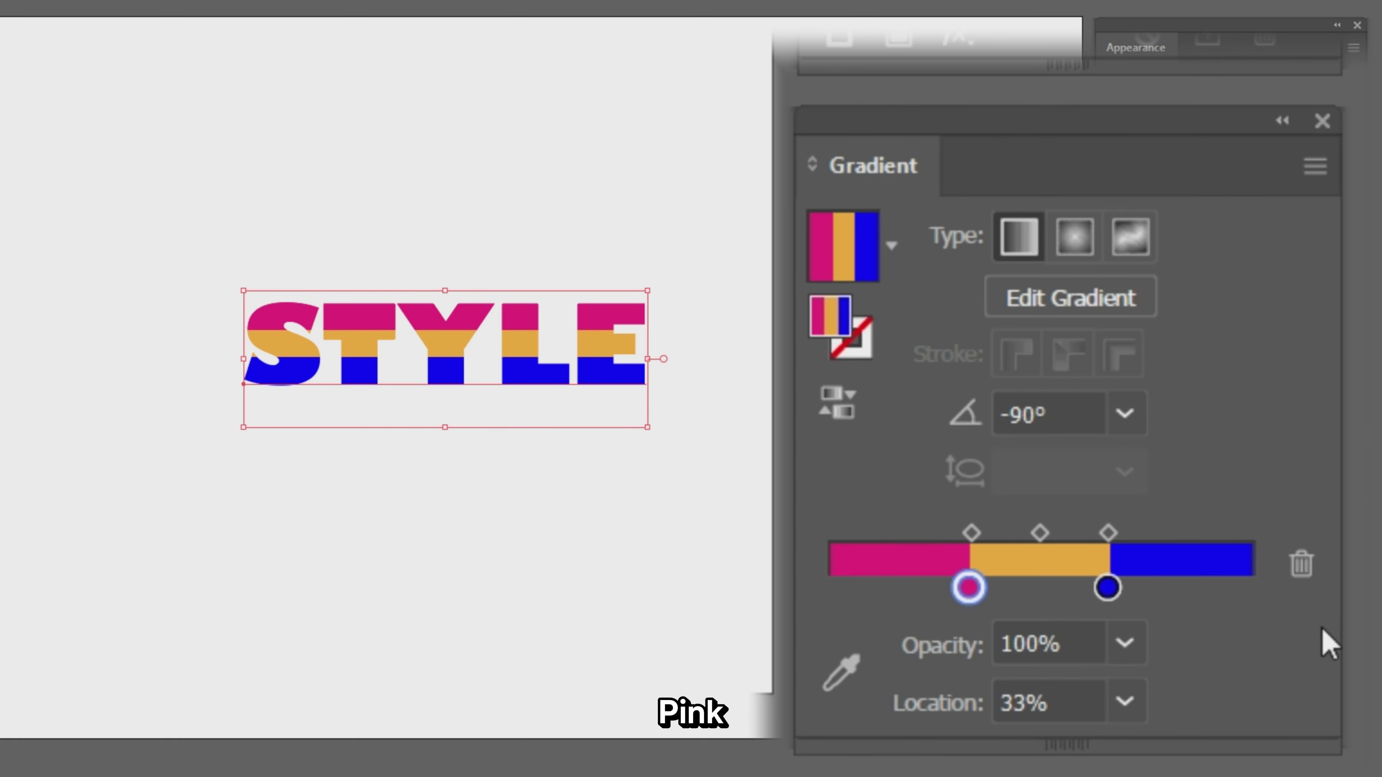
click(1302, 565)
click(968, 589)
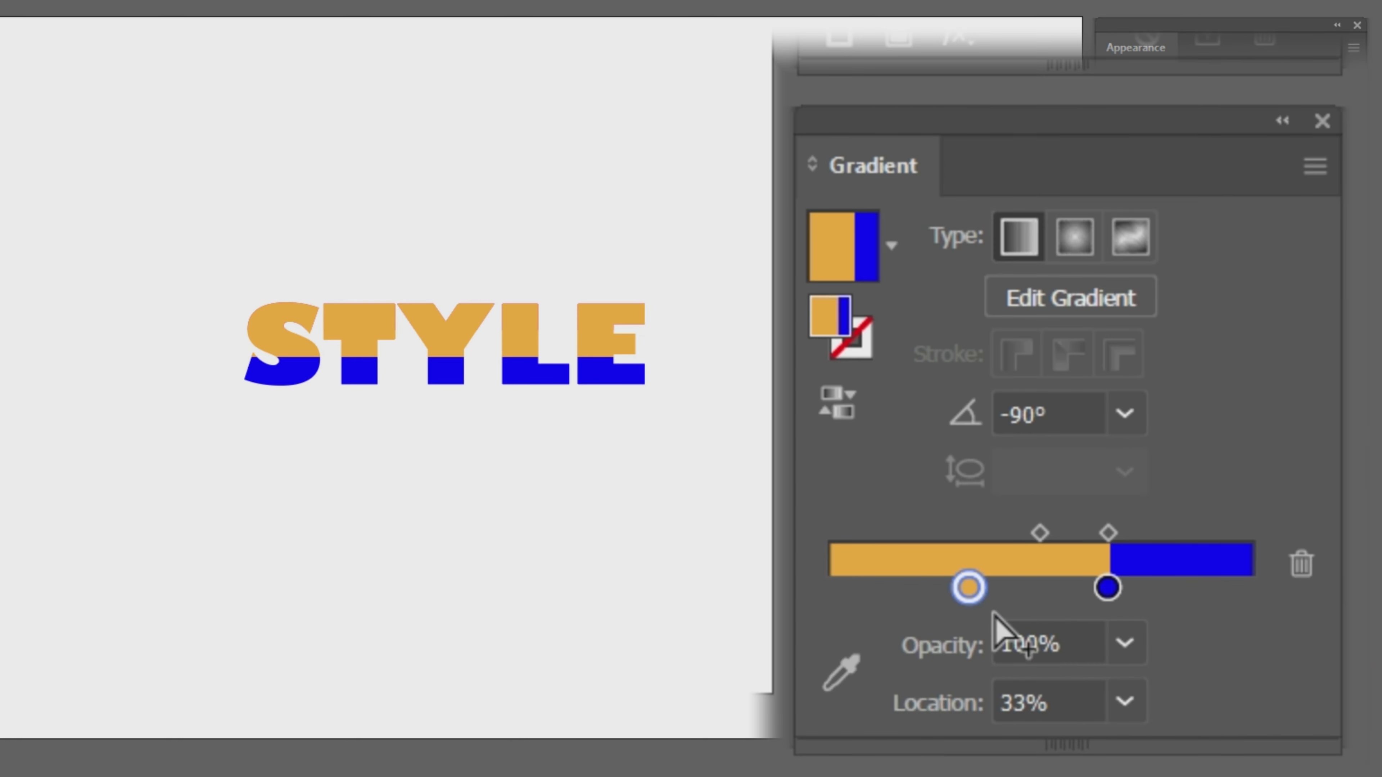
click(1300, 565)
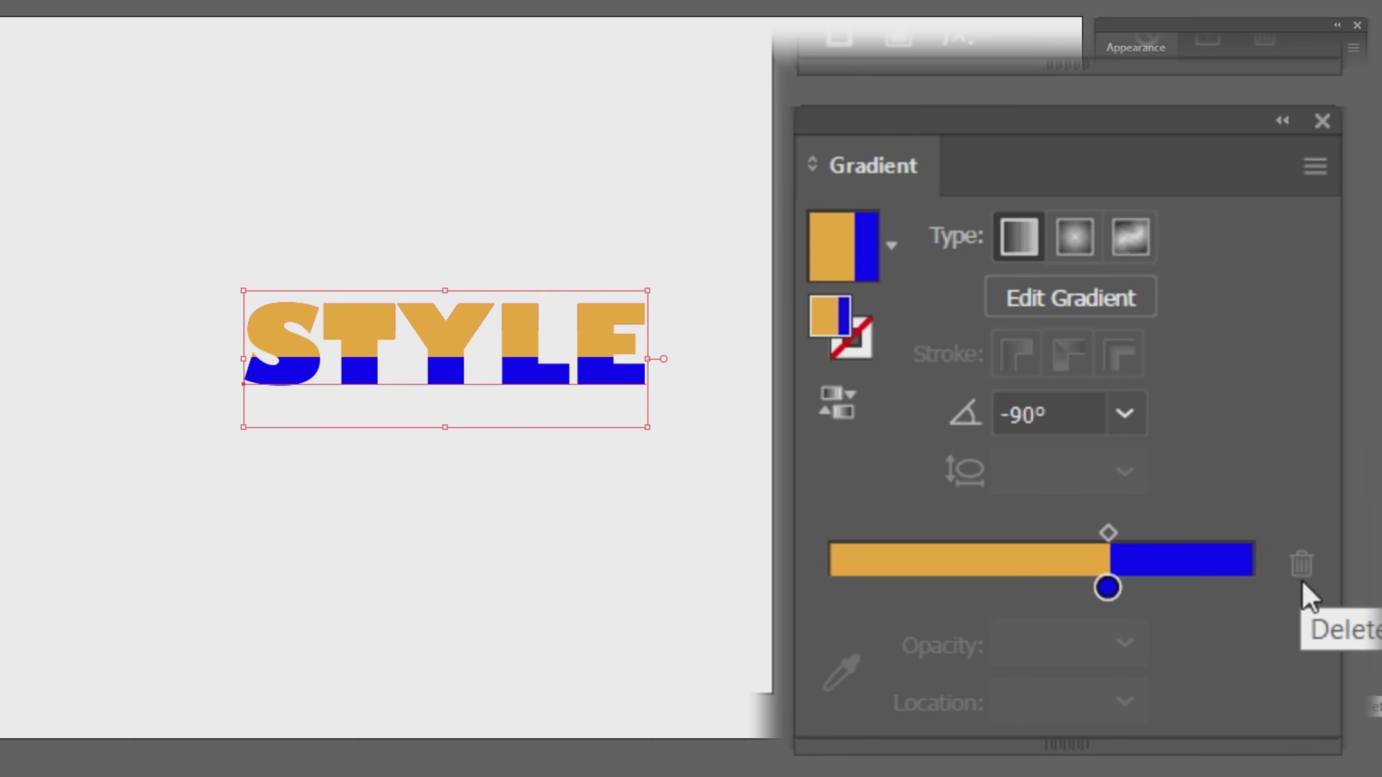
- In the topmost fill's gradient, set the yellow stop's opacity to 0% and the blue stop's location to 66%
drag(1107, 587, 1189, 590)
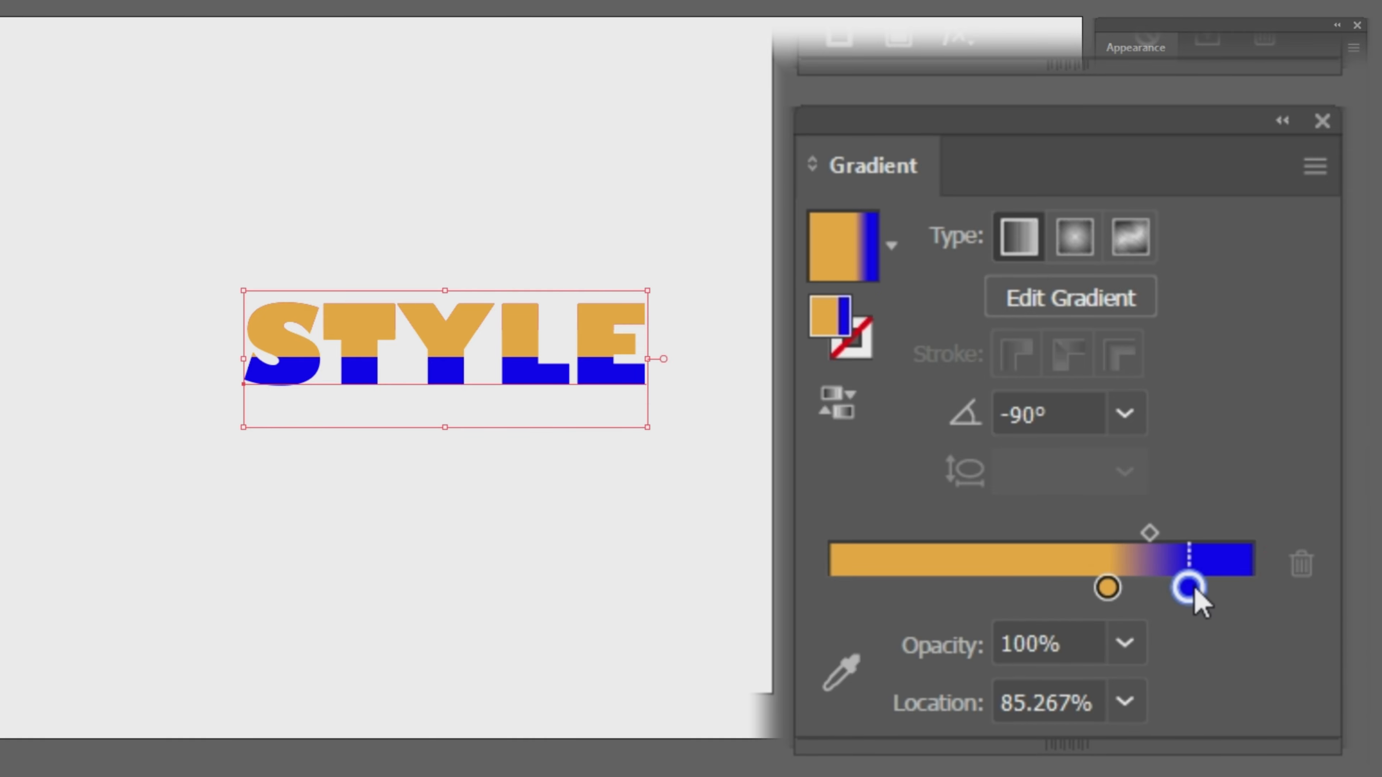
click(1109, 589)
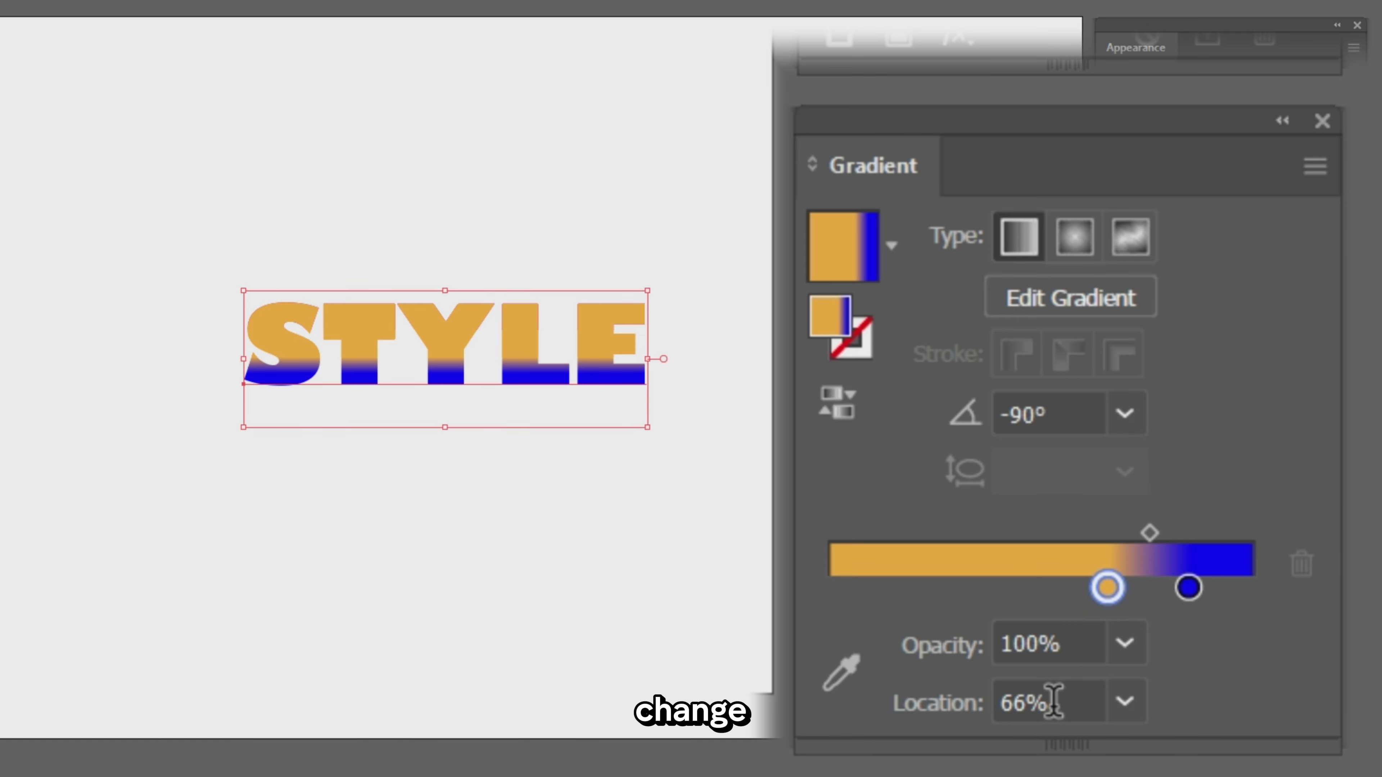
click(1126, 647)
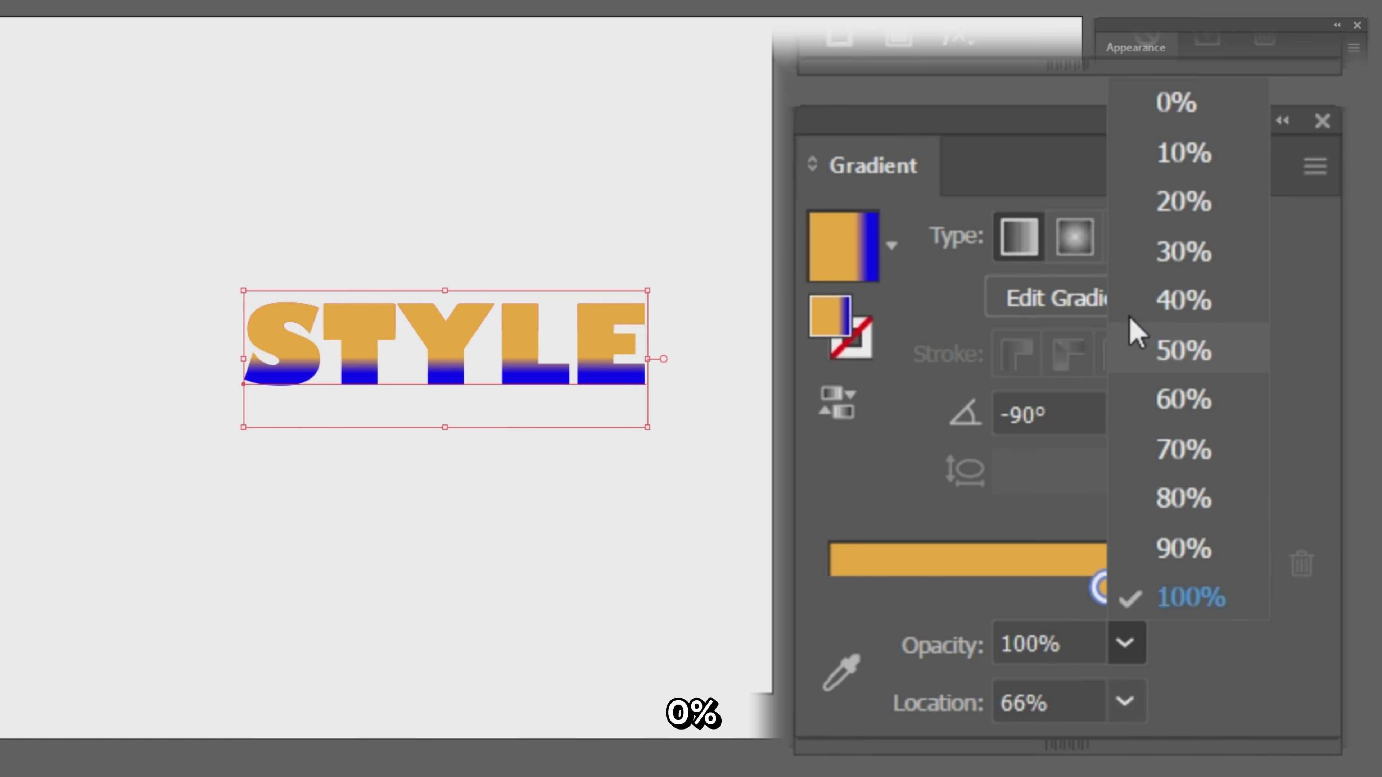
click(1161, 117)
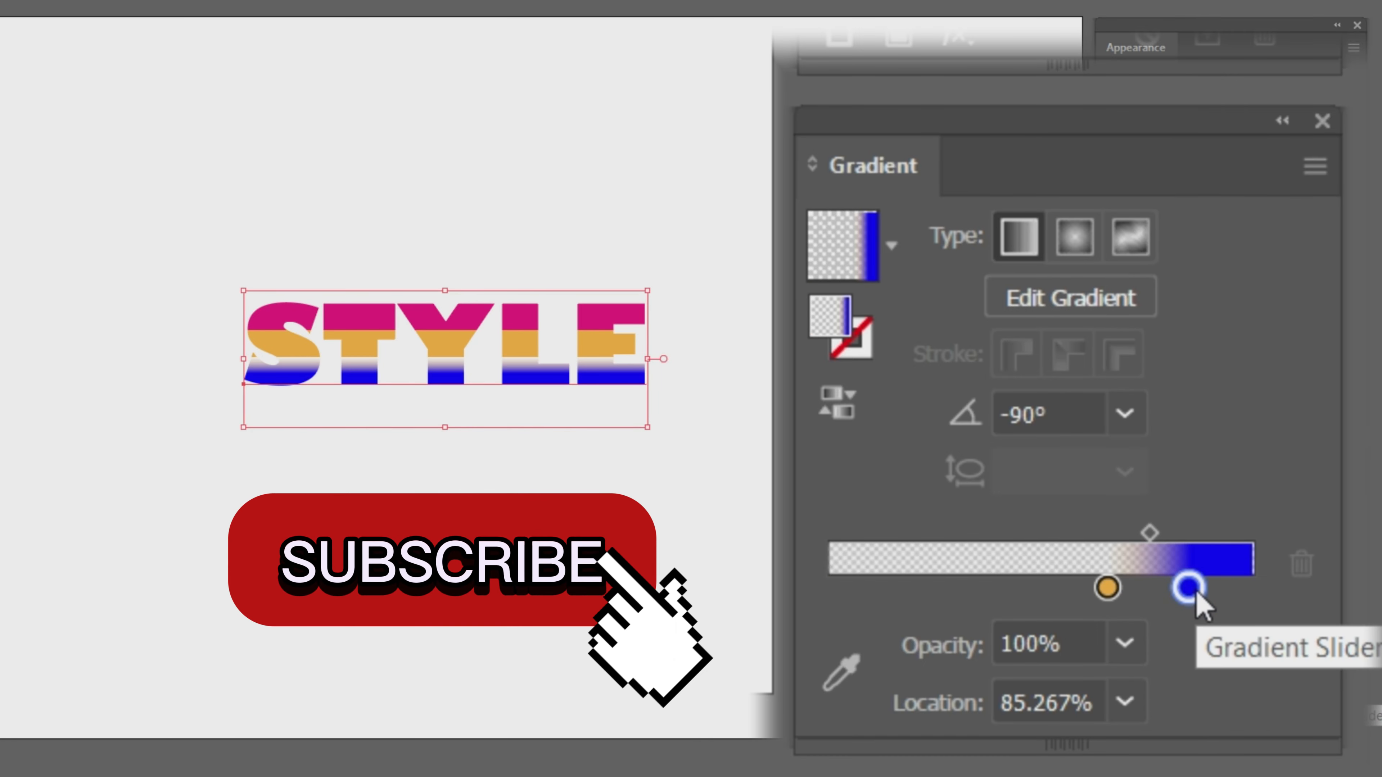
click(1052, 702)
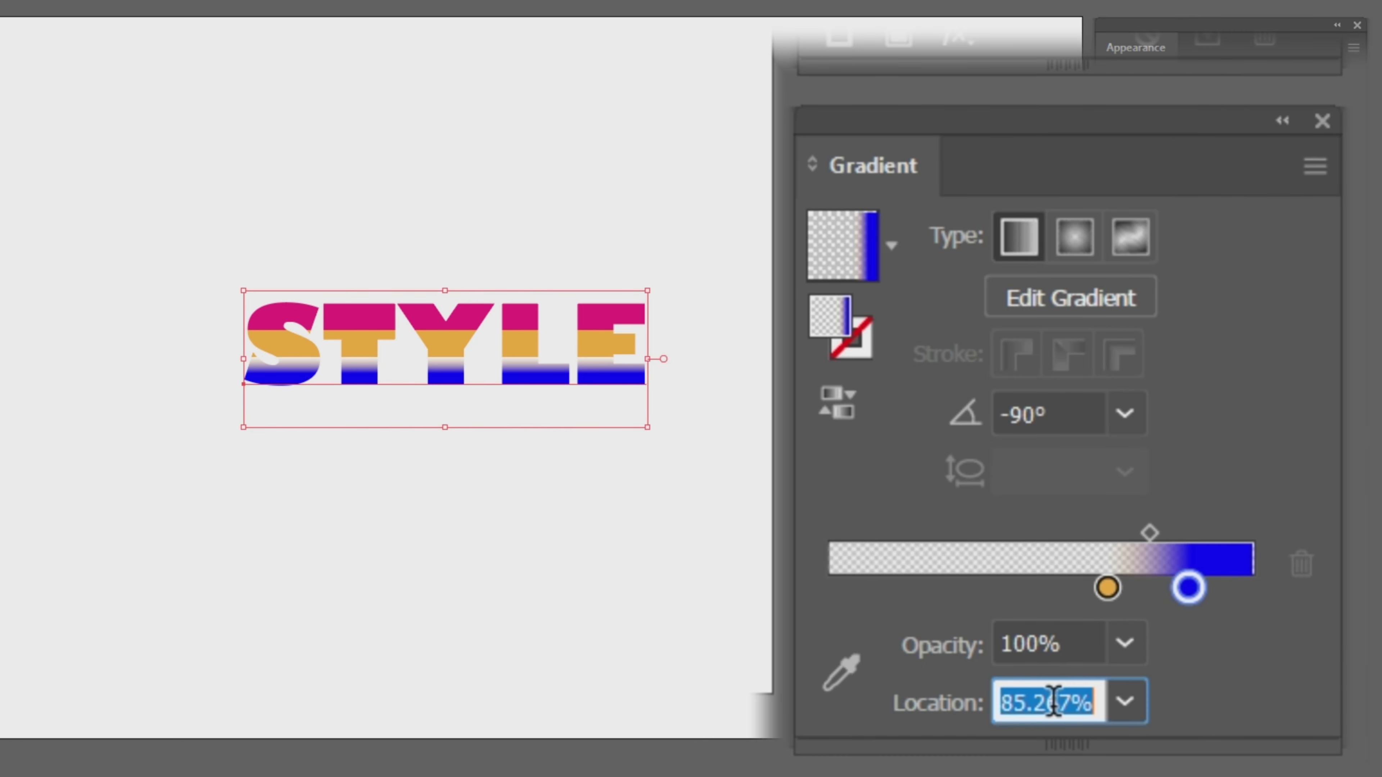
text(66)
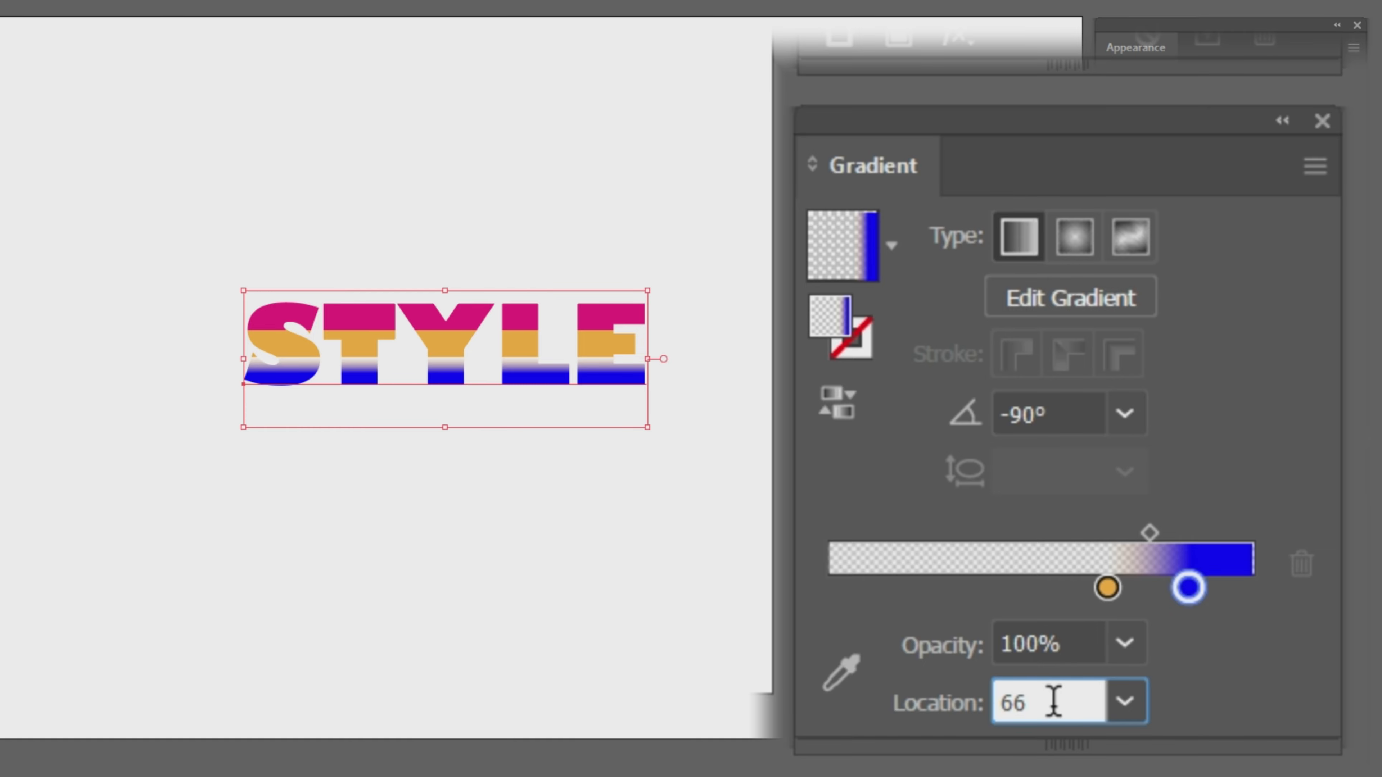
key(Return)
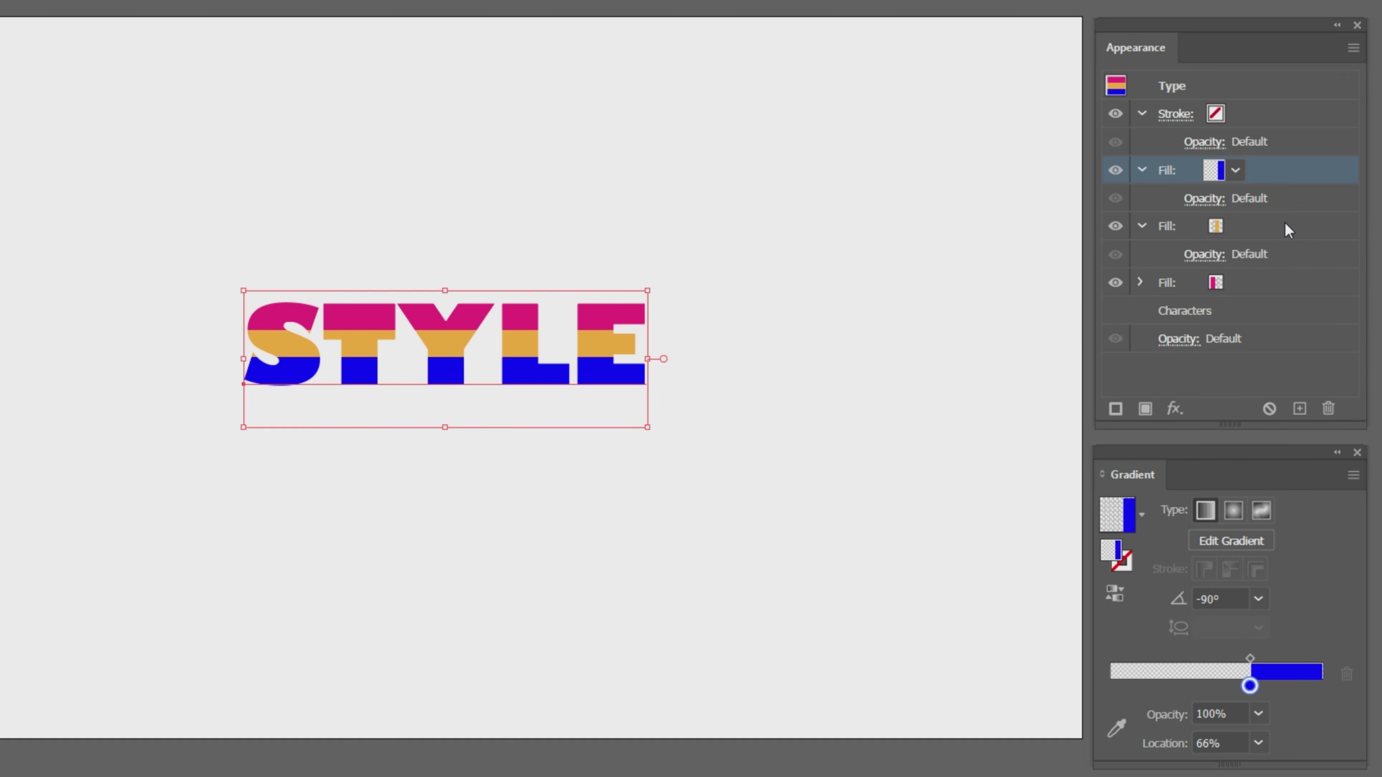
- Apply a Transform effect to the middle yellow fill with a horizontal move of -7.5 px
click(1301, 229)
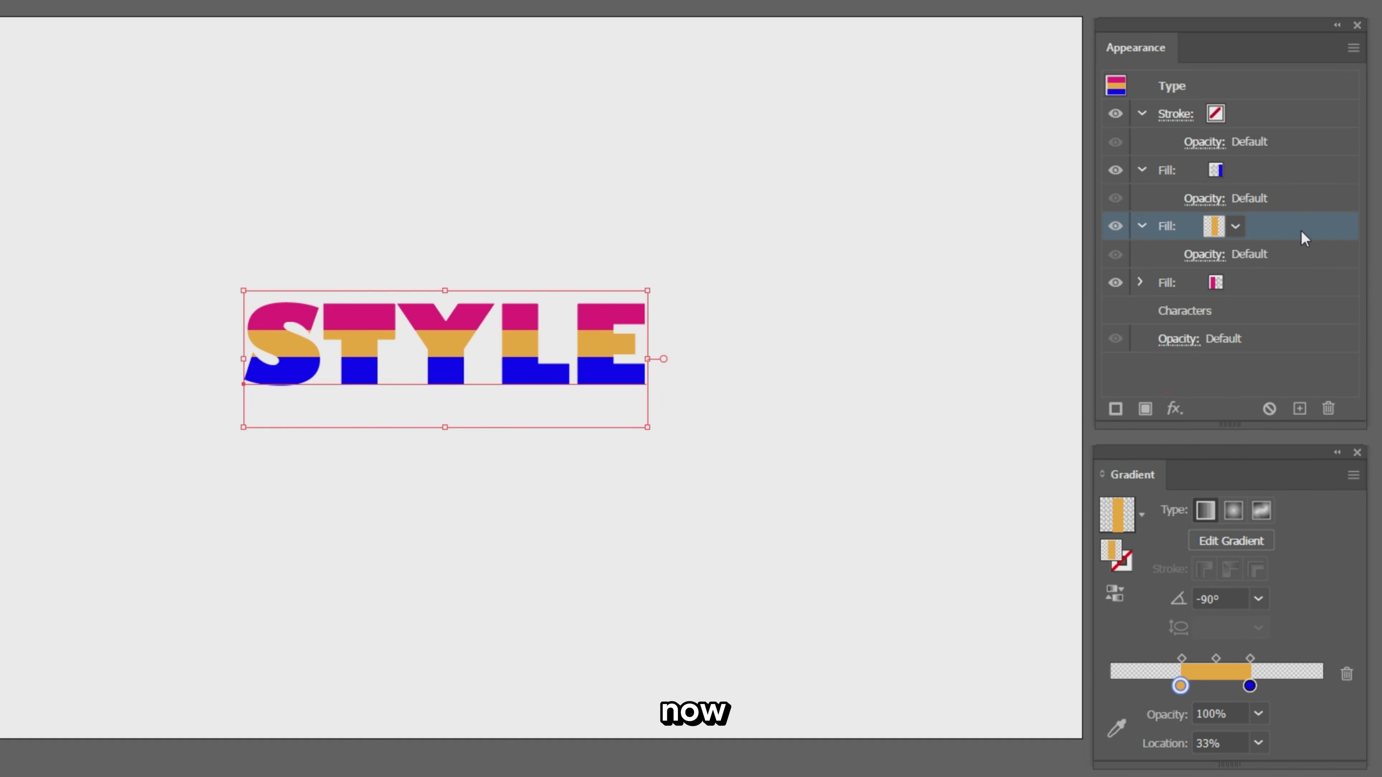
click(1173, 408)
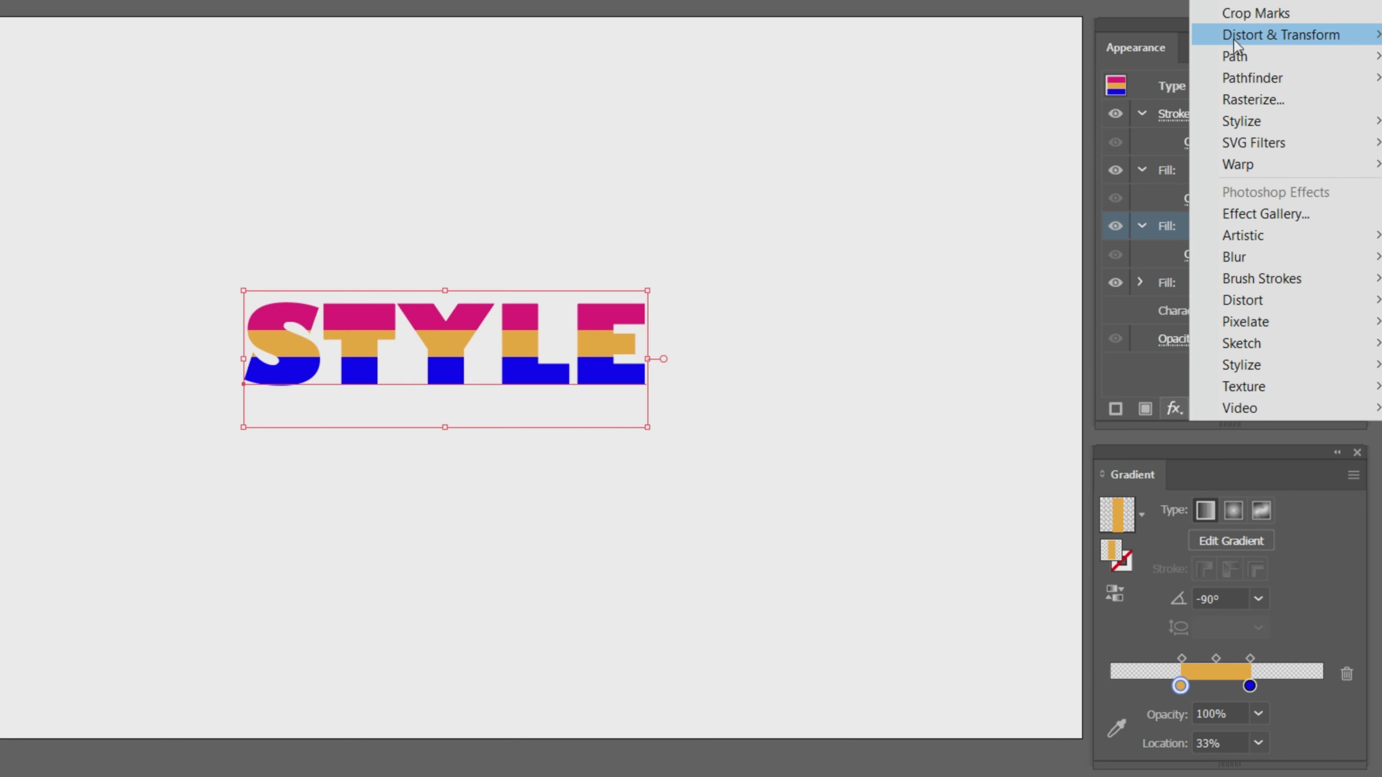
mouse_move(1234, 39)
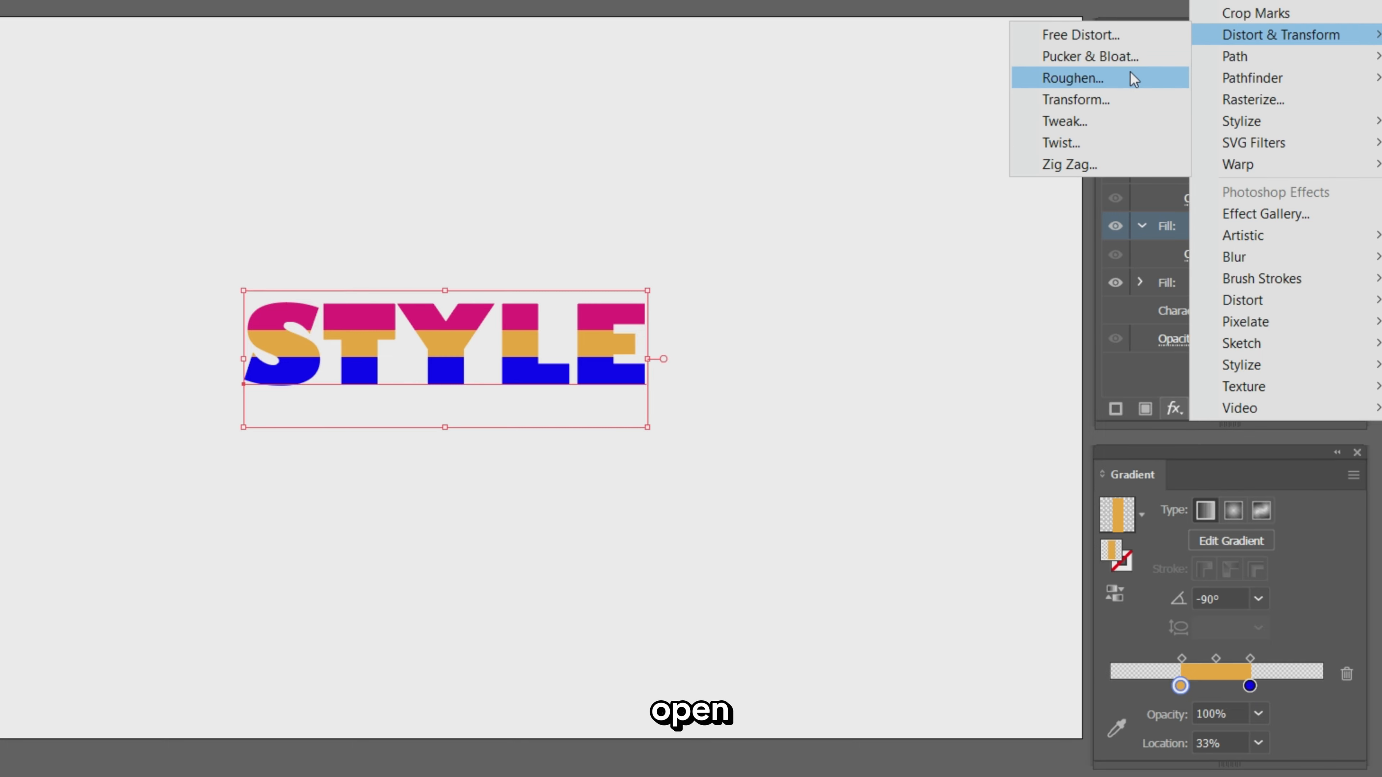
click(1093, 97)
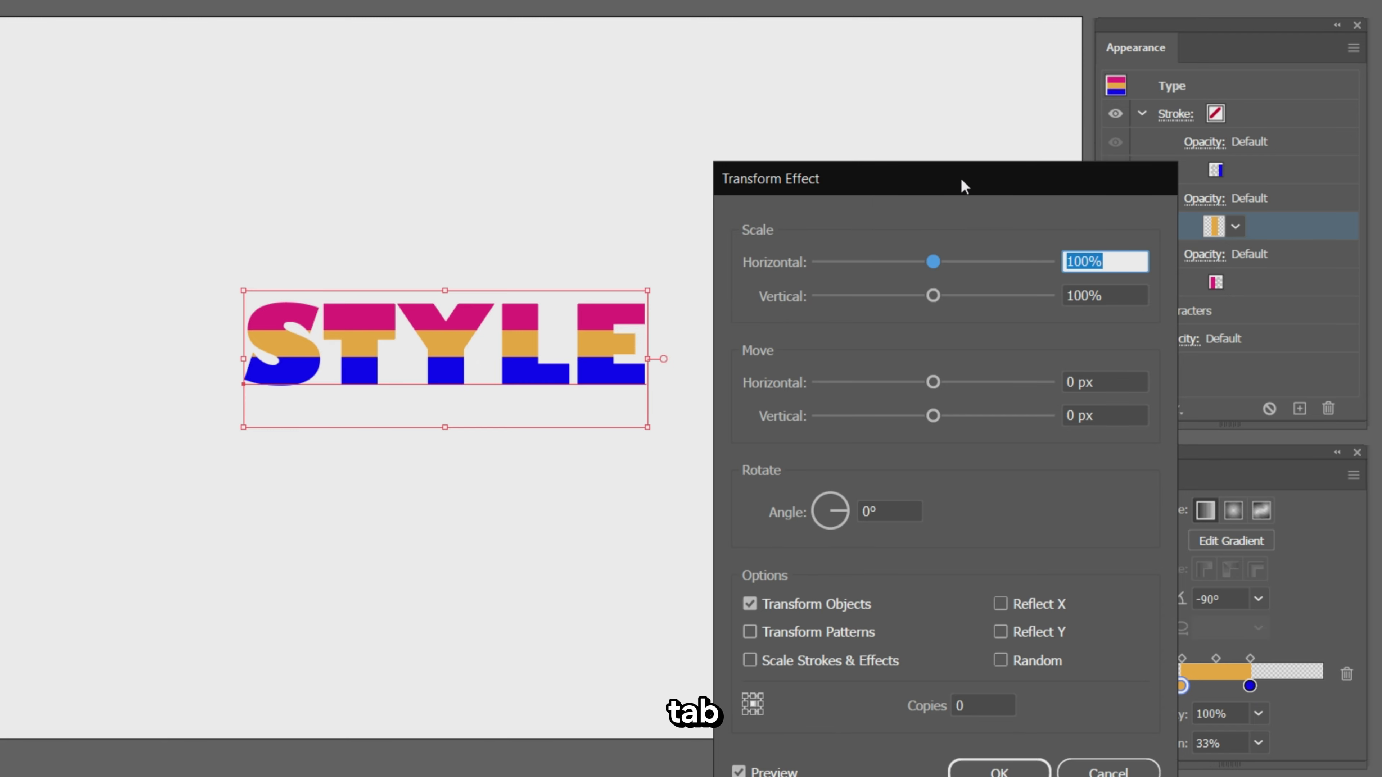
drag(960, 181, 925, 77)
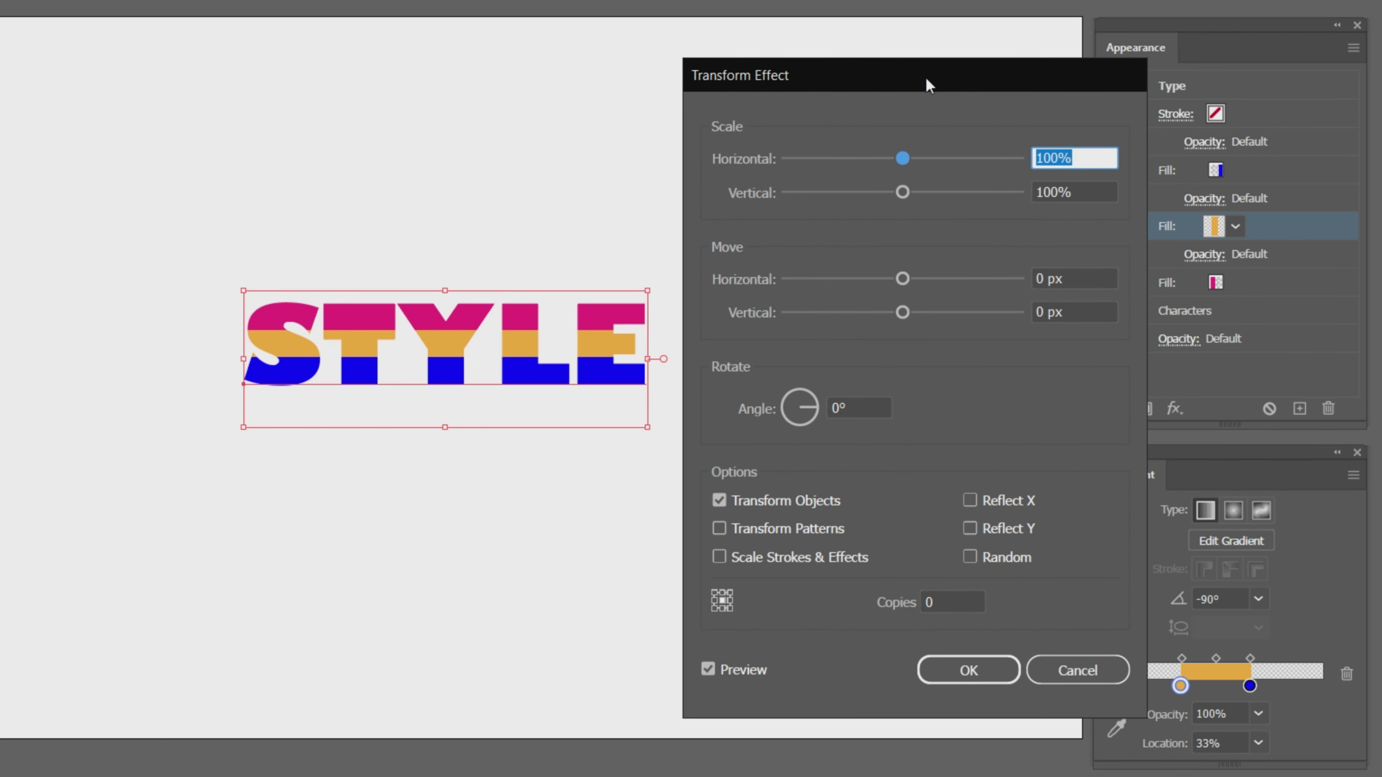
double_click(1035, 272)
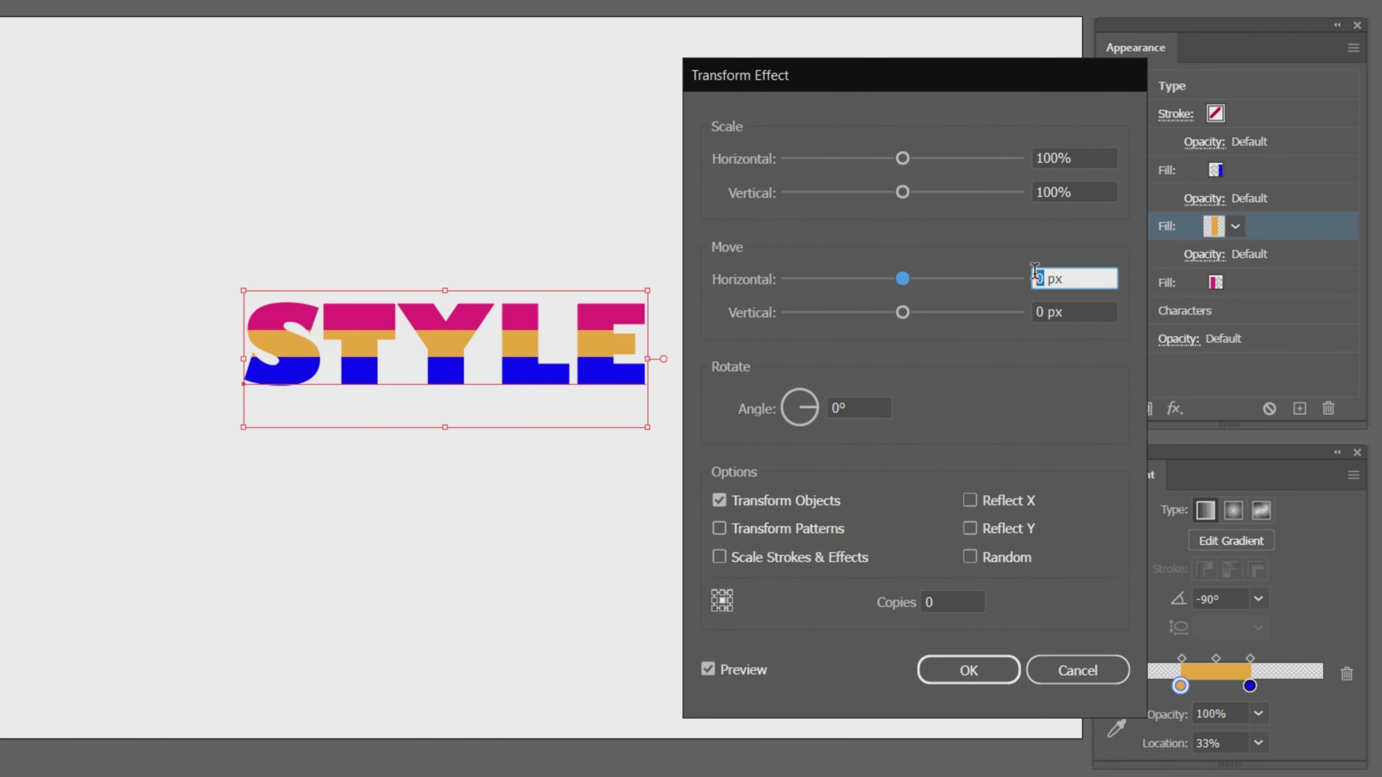
text(10)
click(1049, 306)
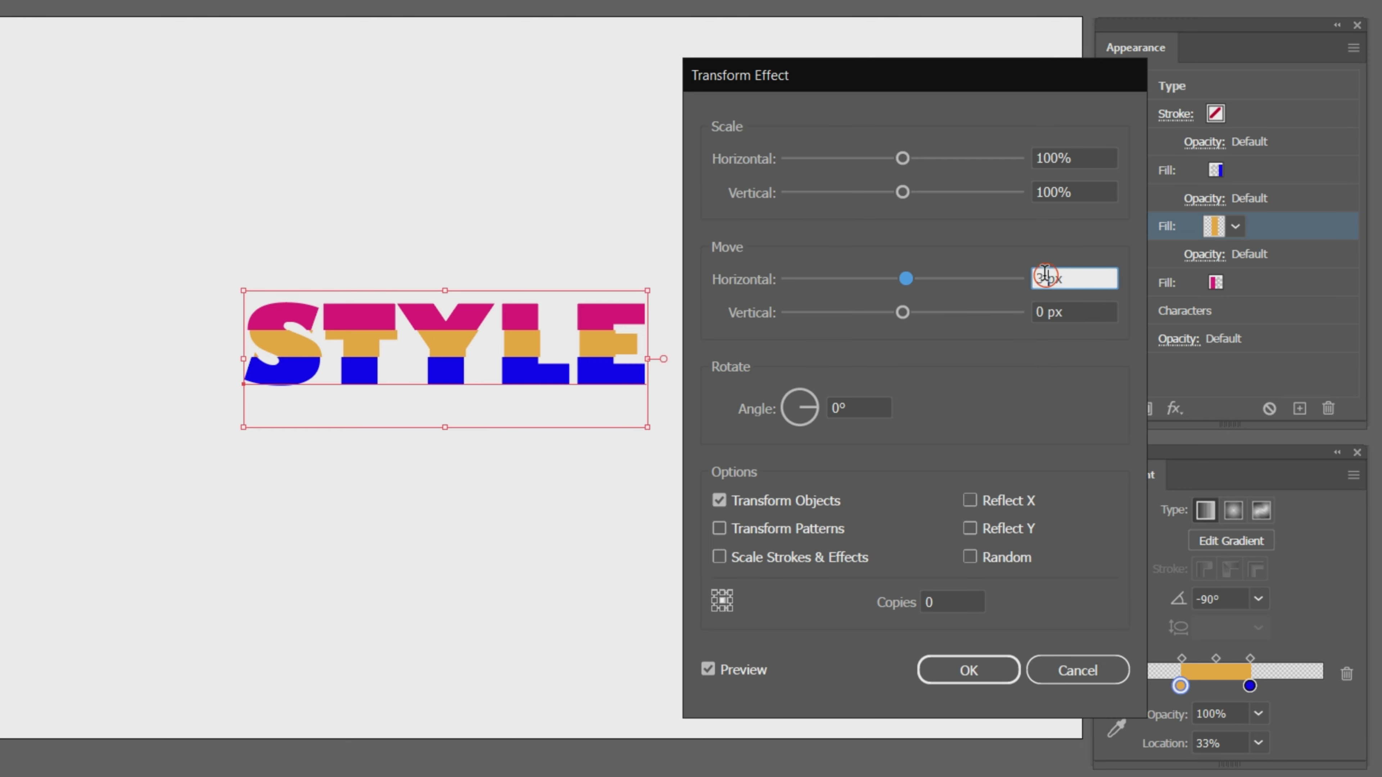
drag(1048, 275, 1030, 278)
text(-10)
key(BackSpace)
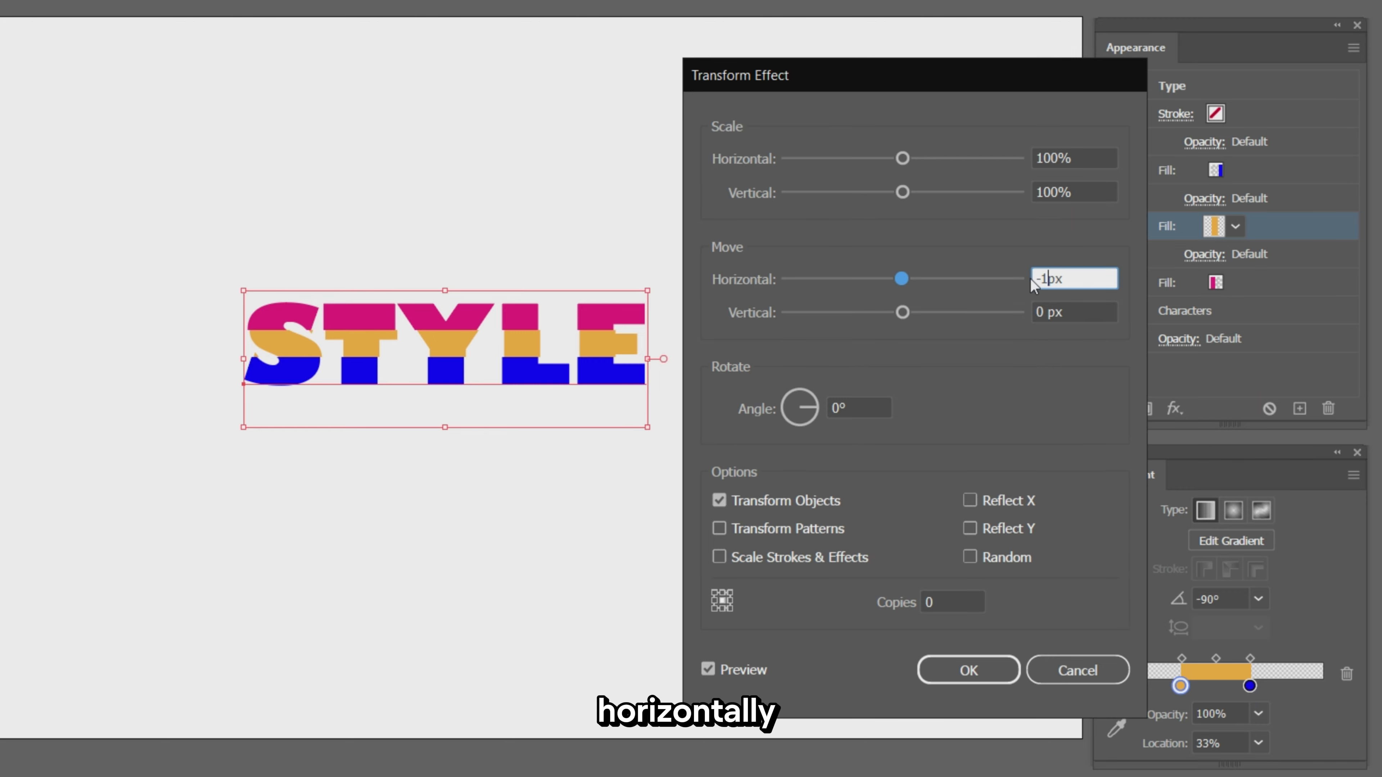
key(BackSpace)
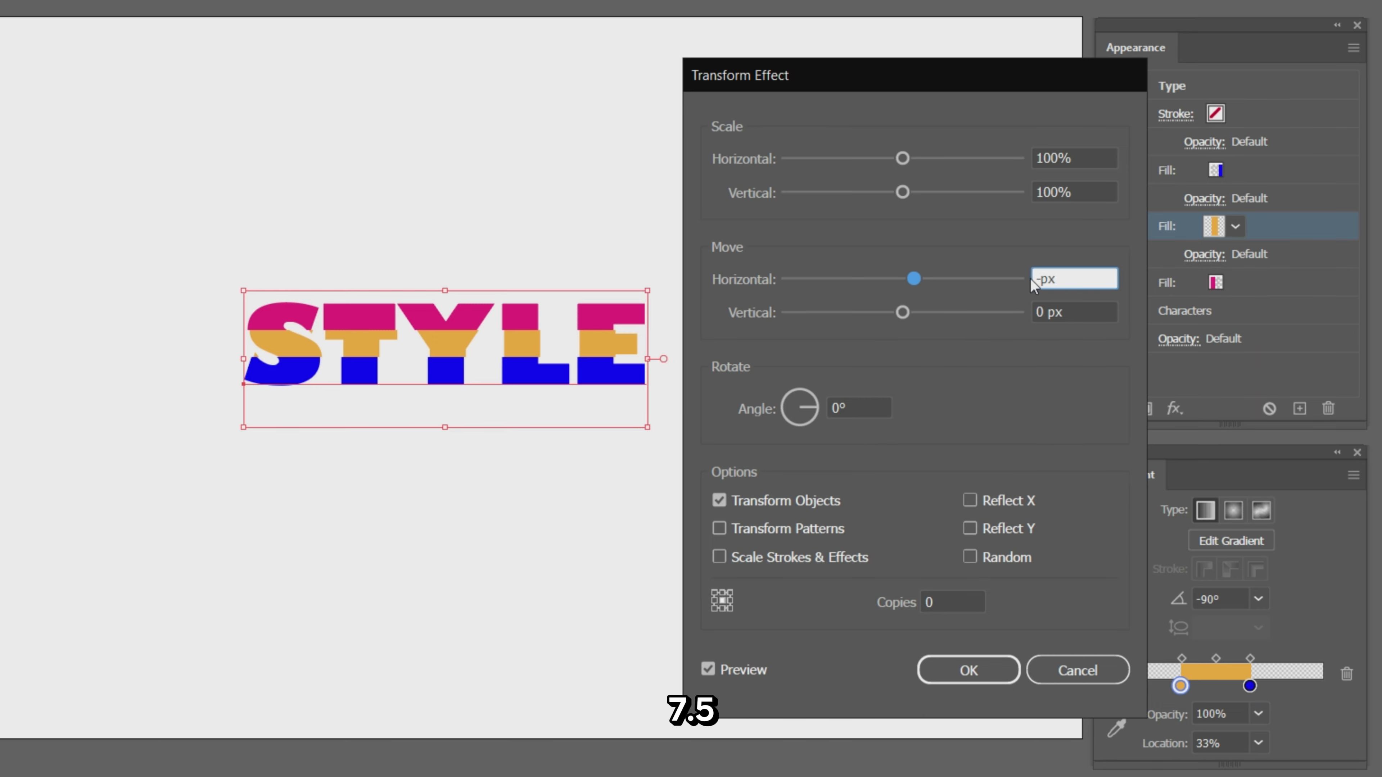
text(7.5)
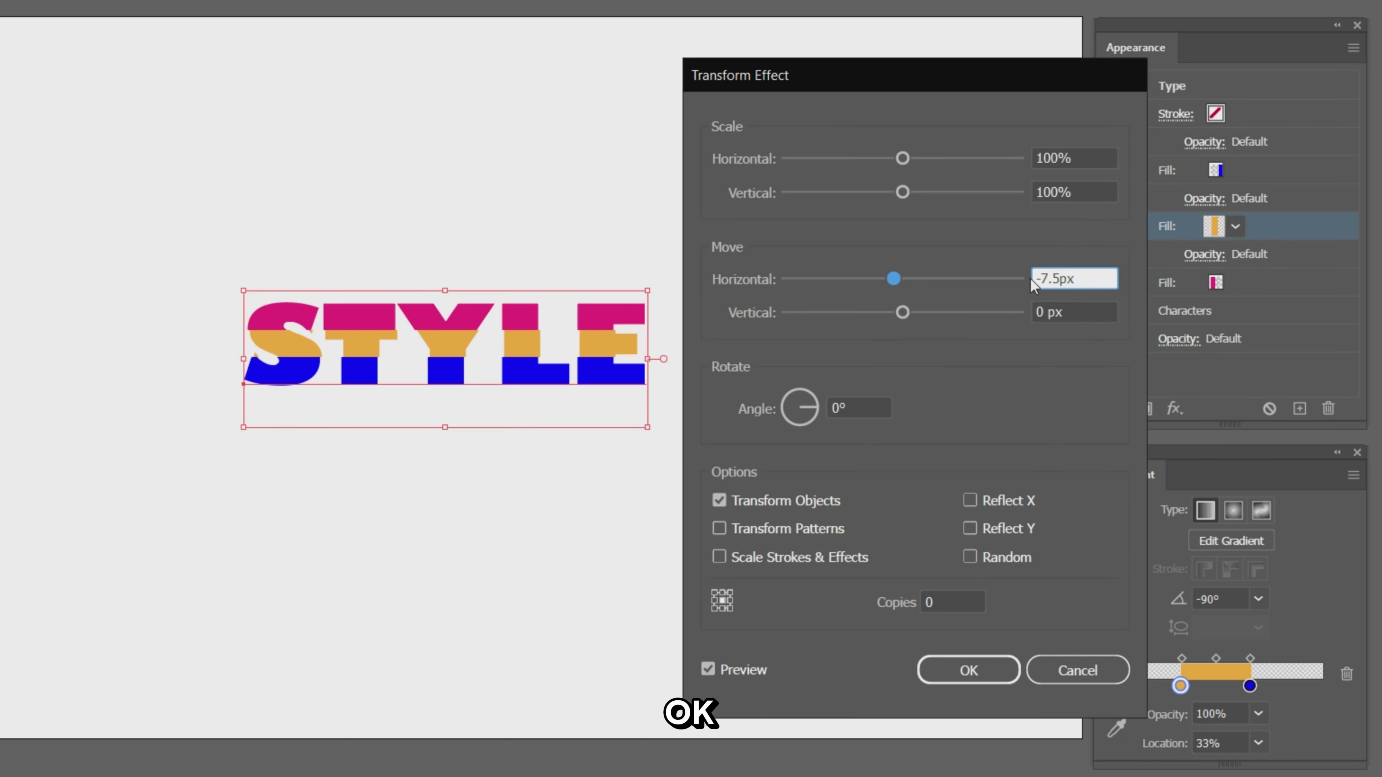
key(Return)
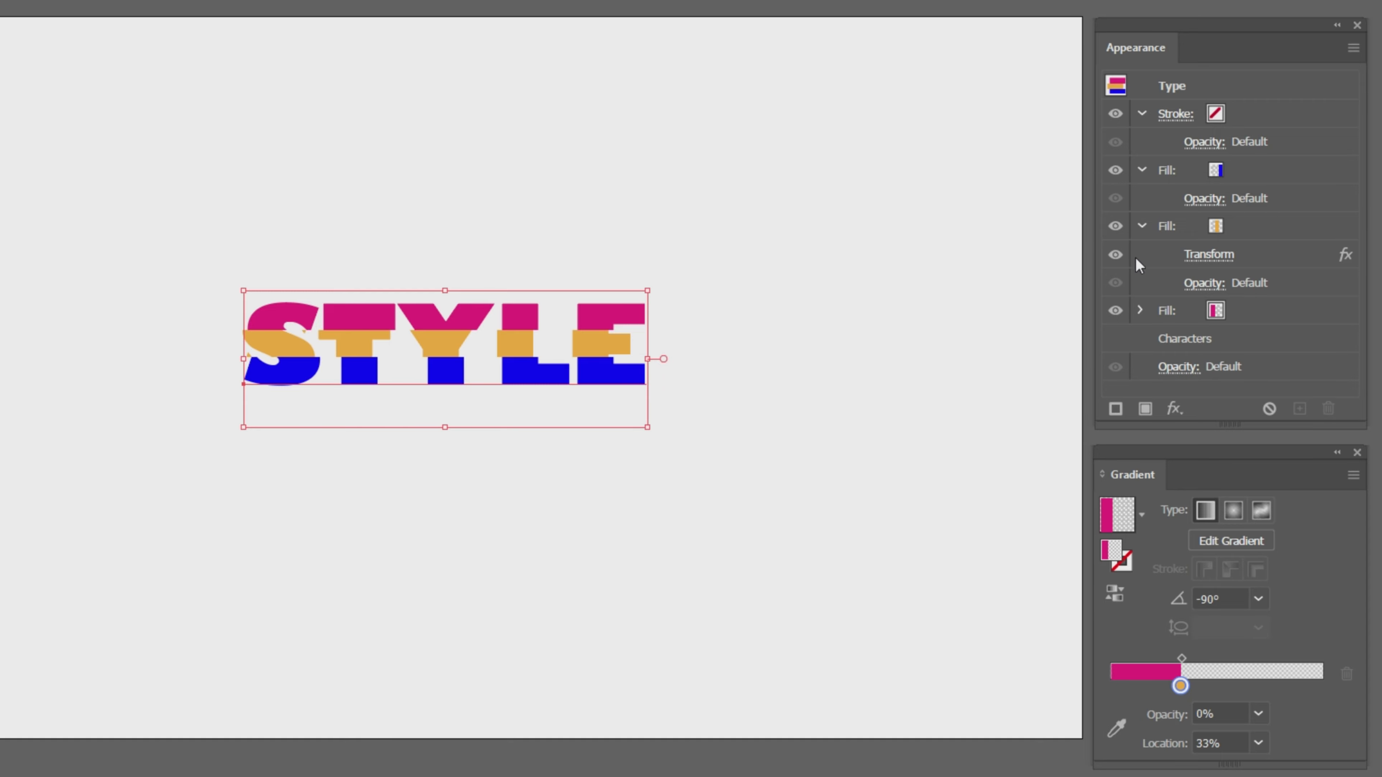
- Add a Transform effect to the topmost blue fill with a horizontal move of -15 px
click(1271, 226)
click(1275, 170)
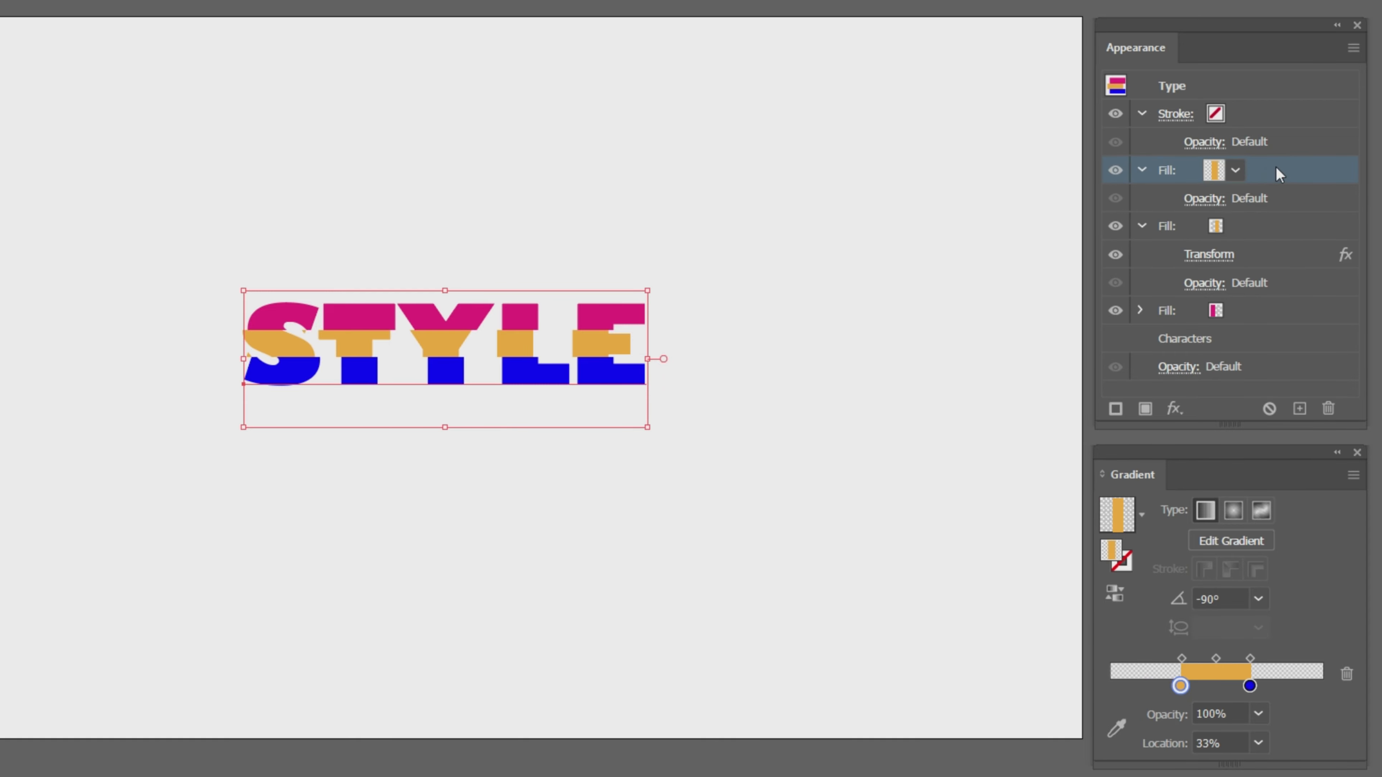
click(1173, 409)
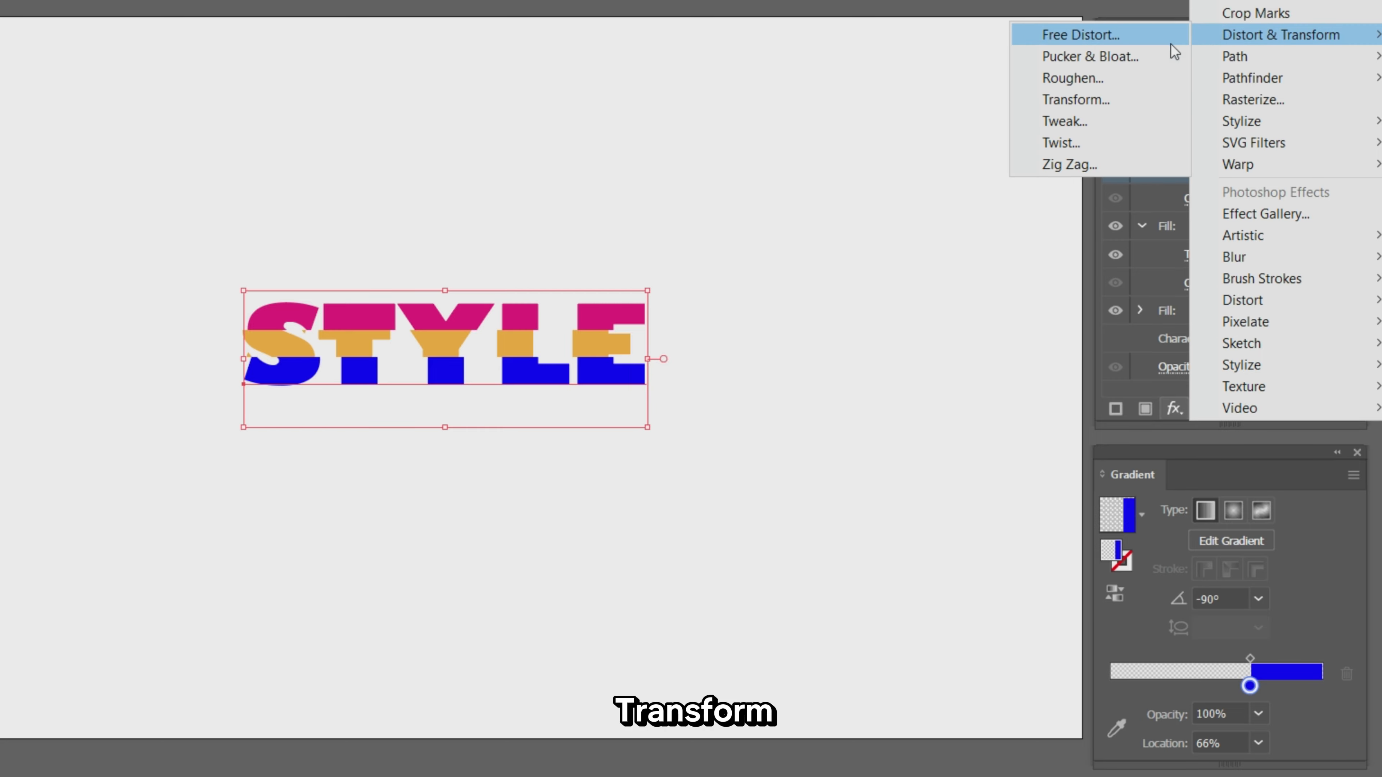
click(1093, 98)
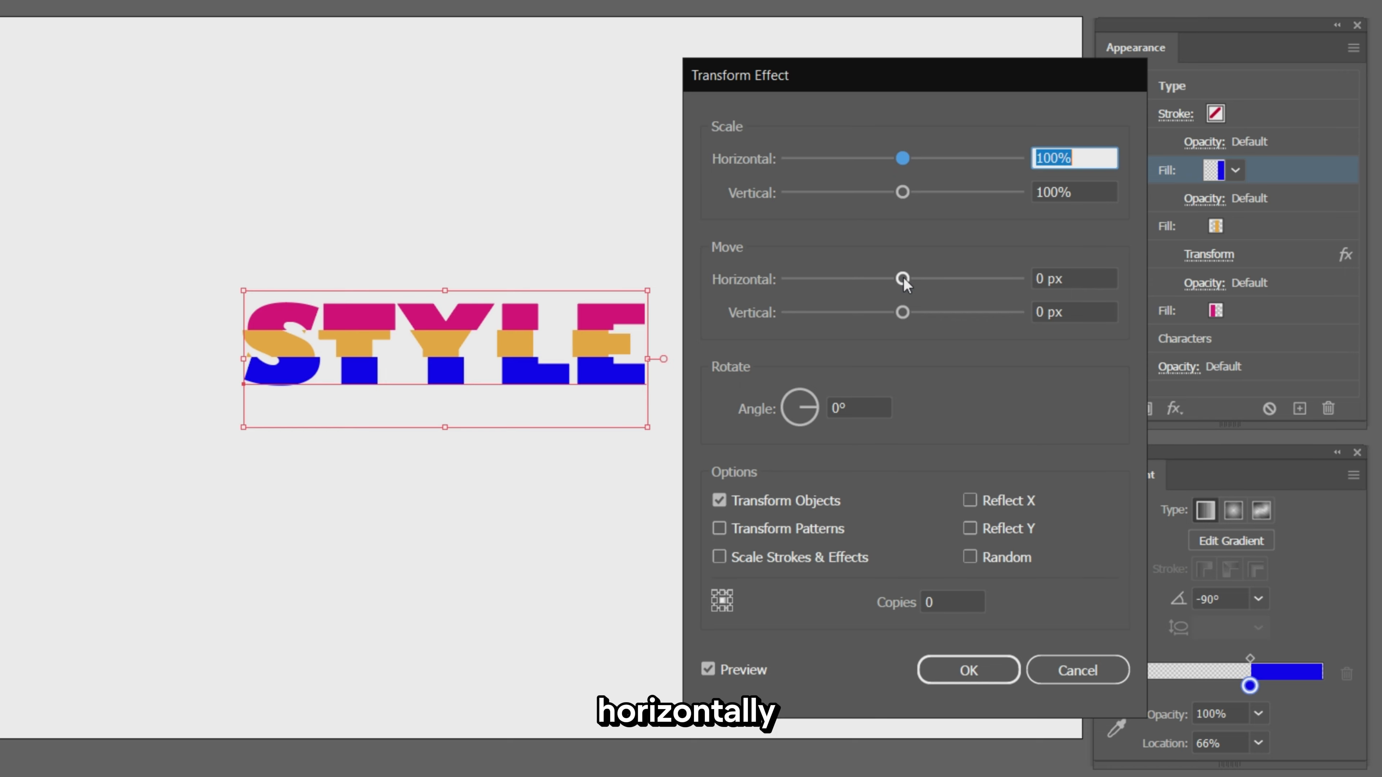
drag(902, 279, 883, 278)
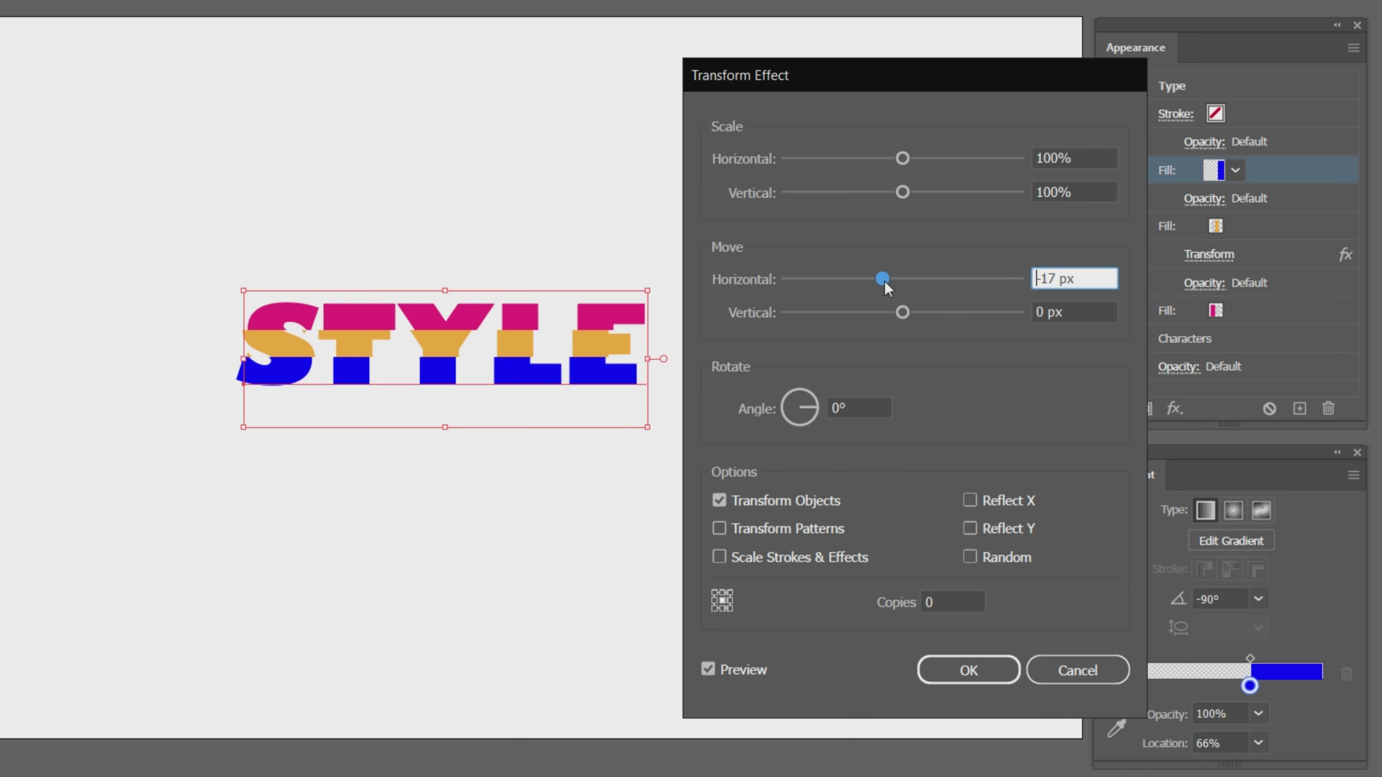
drag(1058, 277, 1038, 277)
text(7)
key(BackSpace)
text(15)
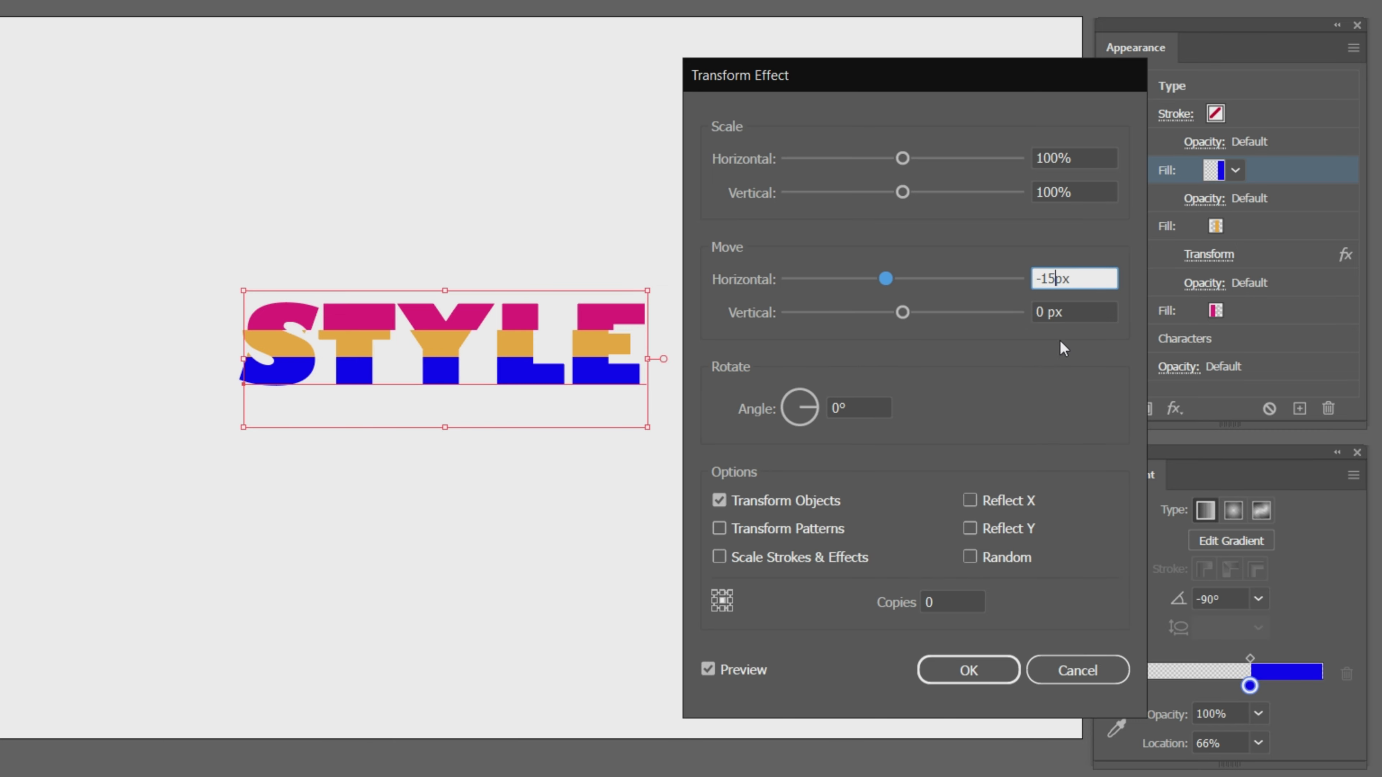